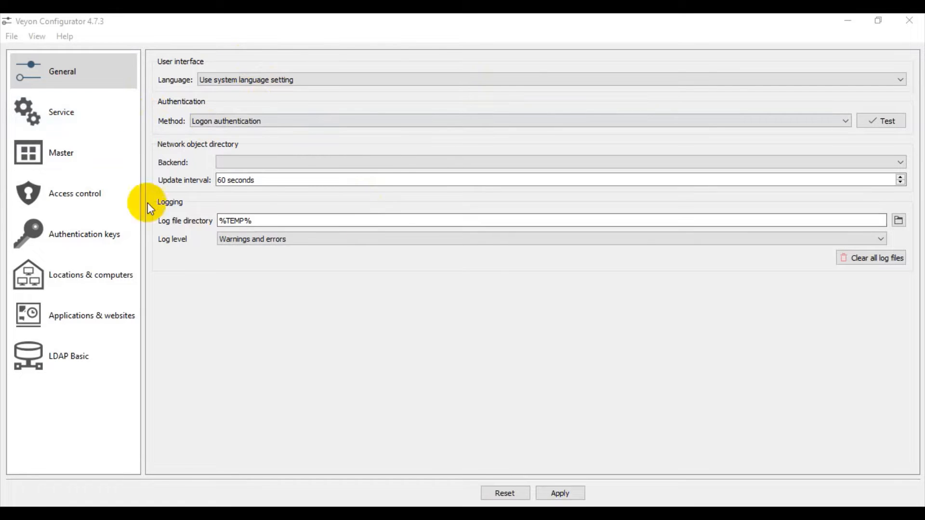
Set the authentication method to Key file authentication, apply the setting and restart the Veyon service
click(73, 75)
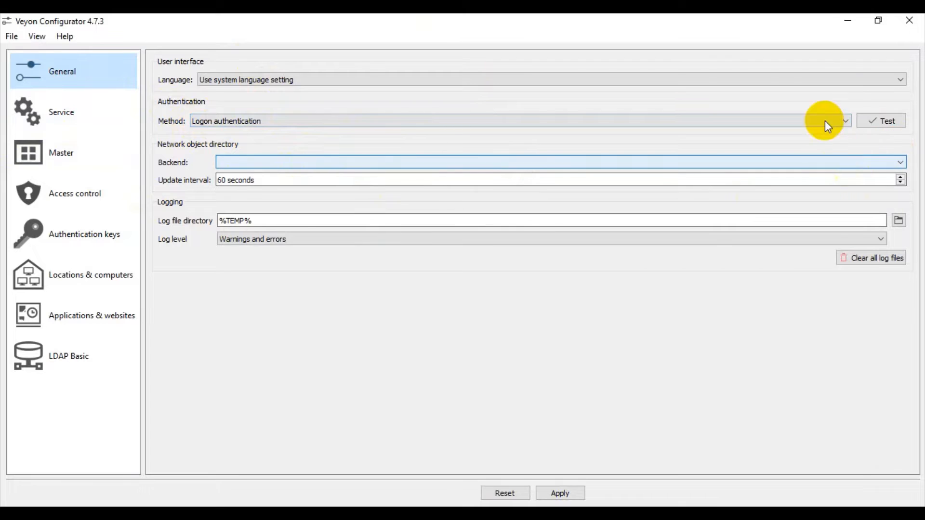
click(845, 121)
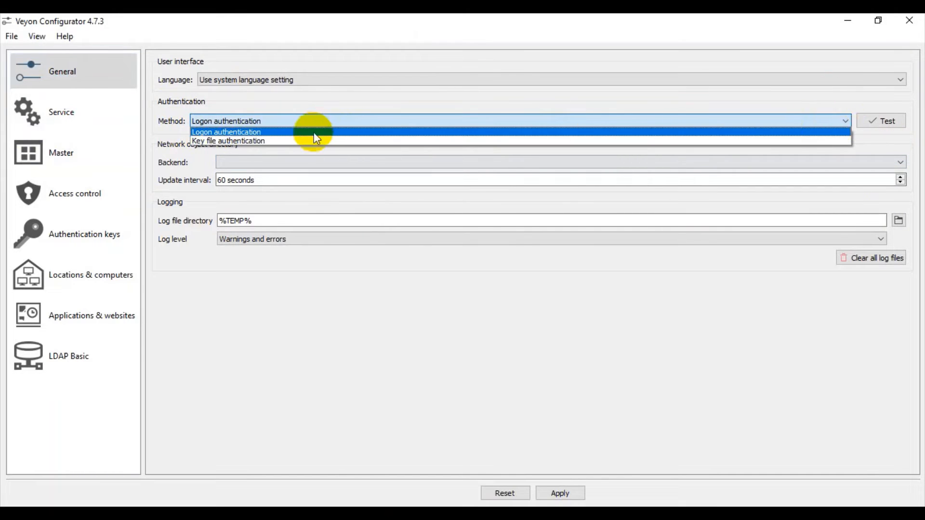
click(309, 142)
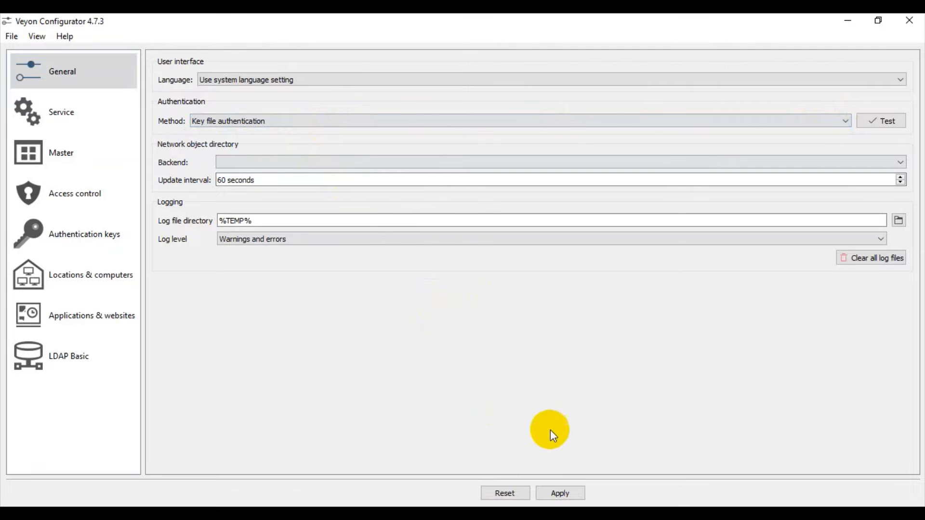
click(560, 494)
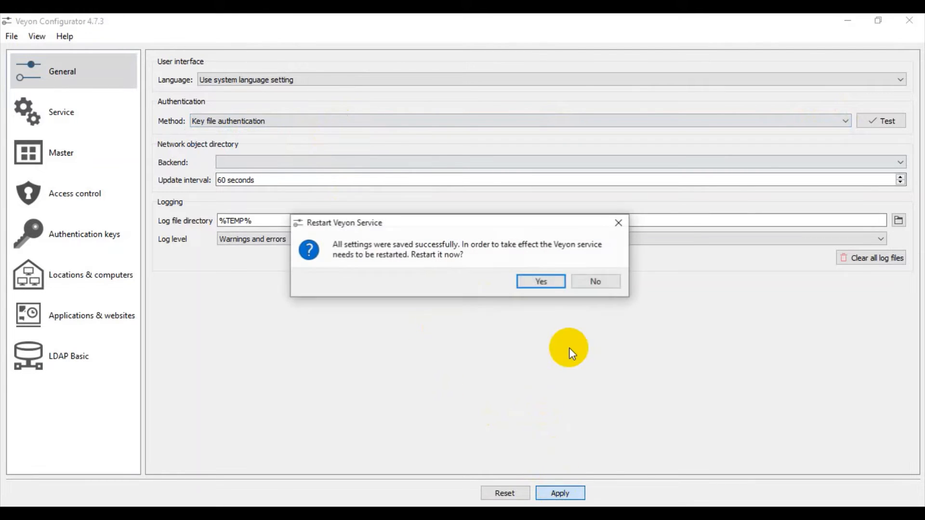
click(535, 280)
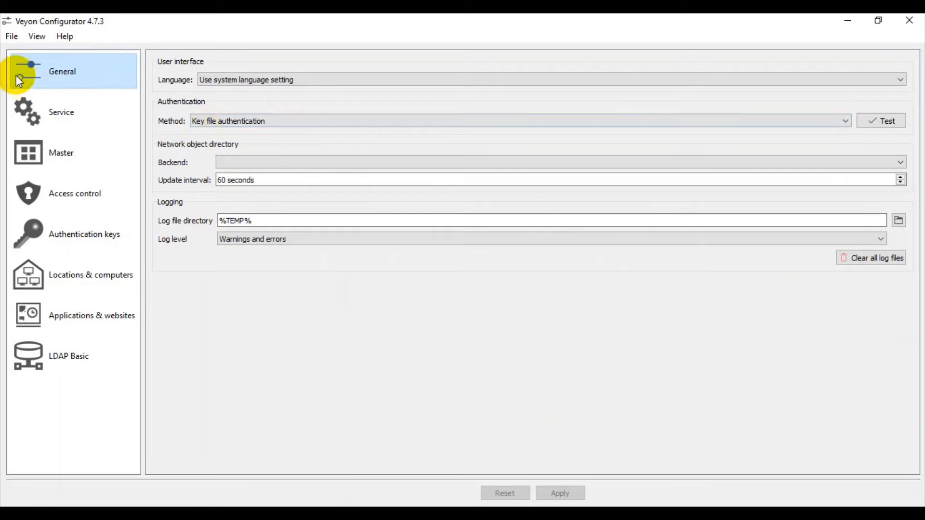
Create an authentication key pair, entering the user's first name as the key name
click(100, 239)
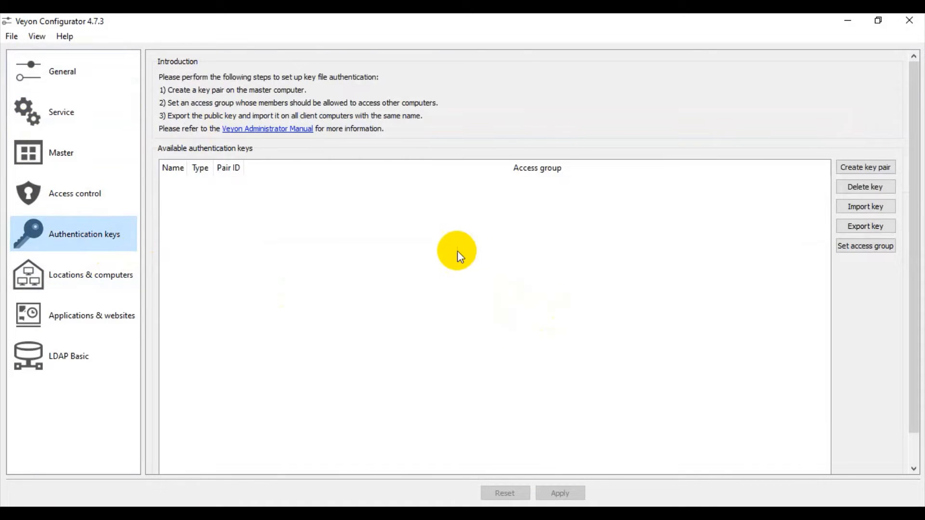
click(865, 165)
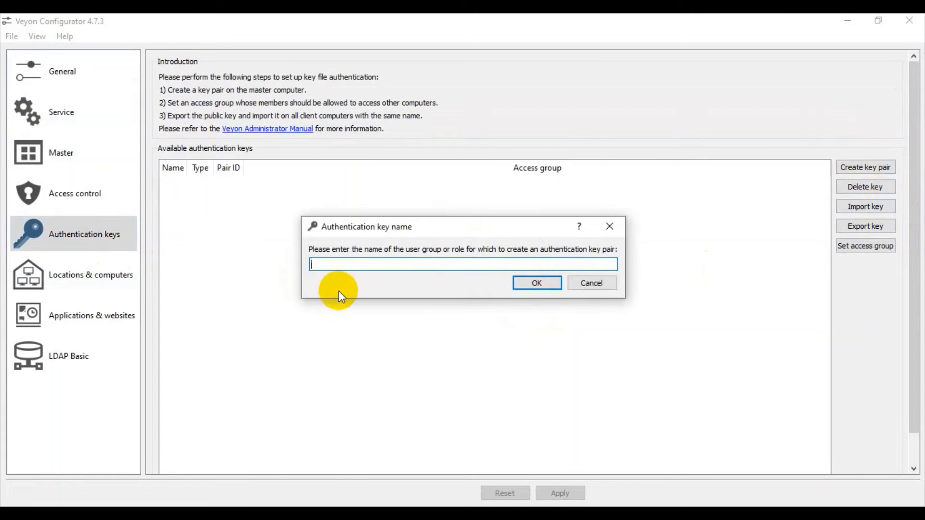
text(Cyn)
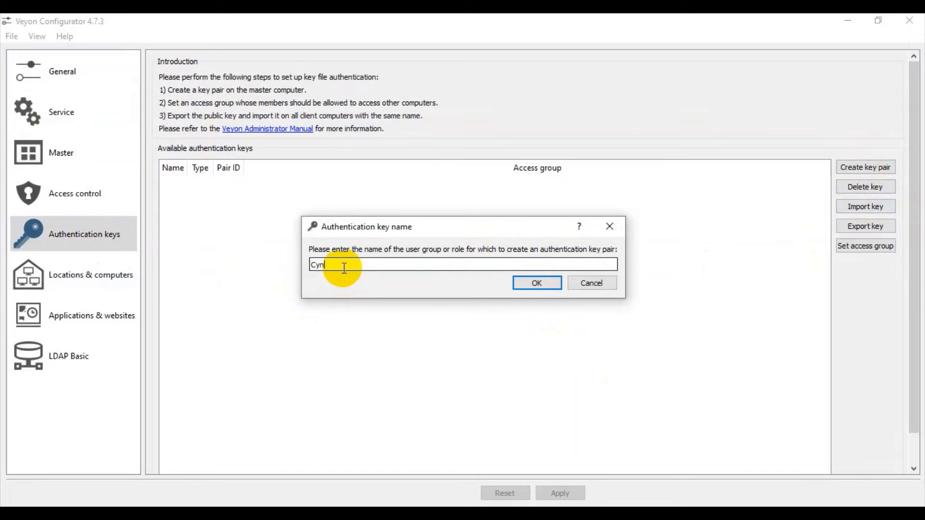
text(thia)
click(529, 284)
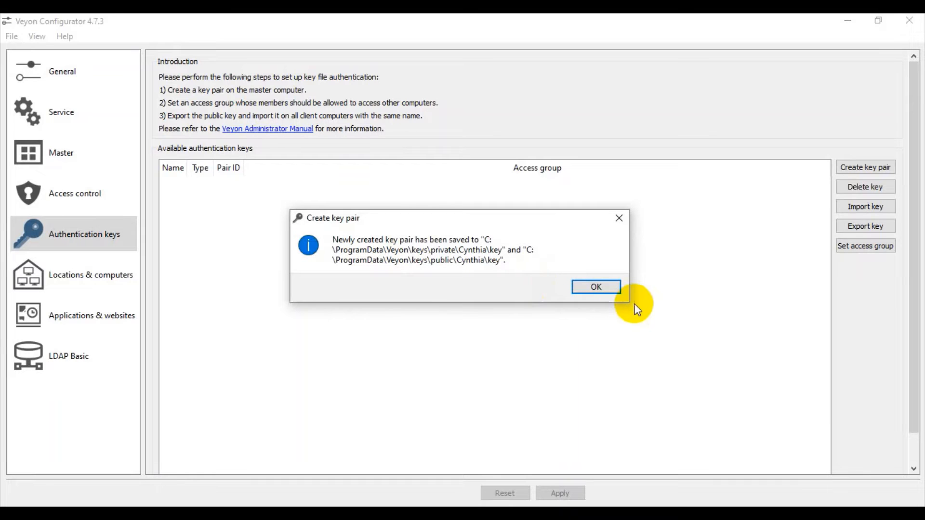
click(617, 291)
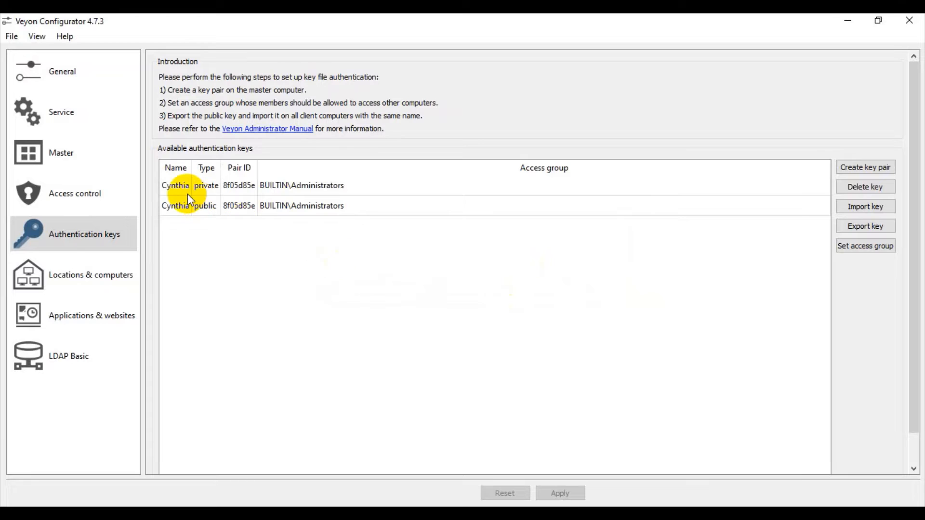
Export the public key of the new pair as a .pem key file to USB Drive (D:), keeping the suggested file name
mouse_move(223, 189)
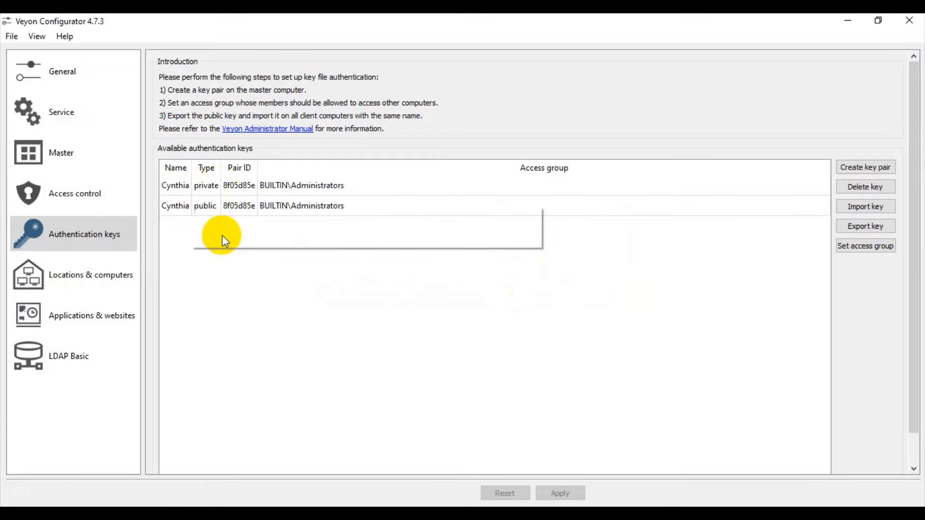
click(212, 206)
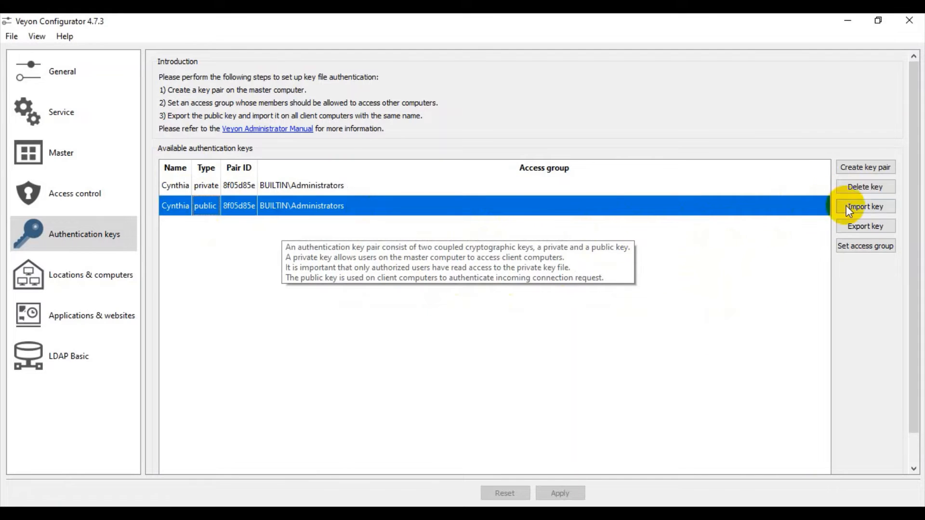
click(879, 224)
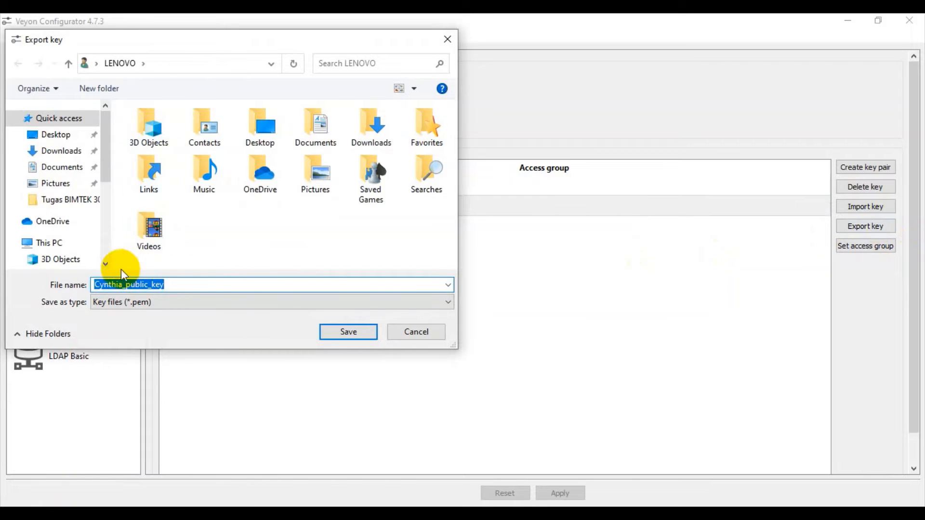
click(105, 264)
click(105, 265)
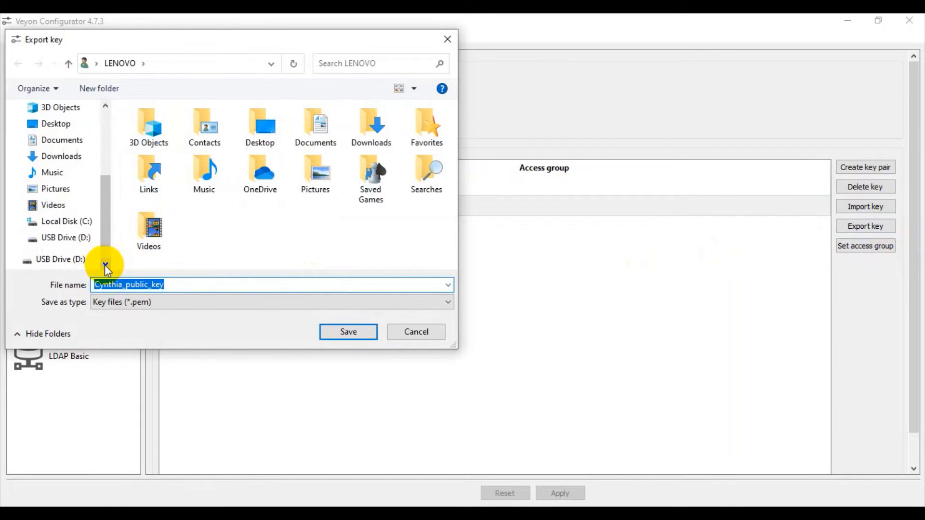
click(80, 206)
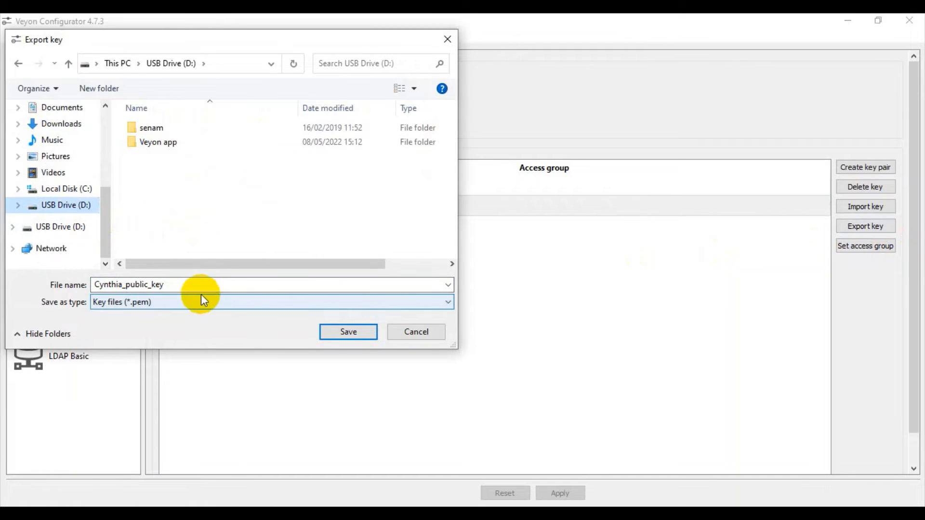
click(365, 329)
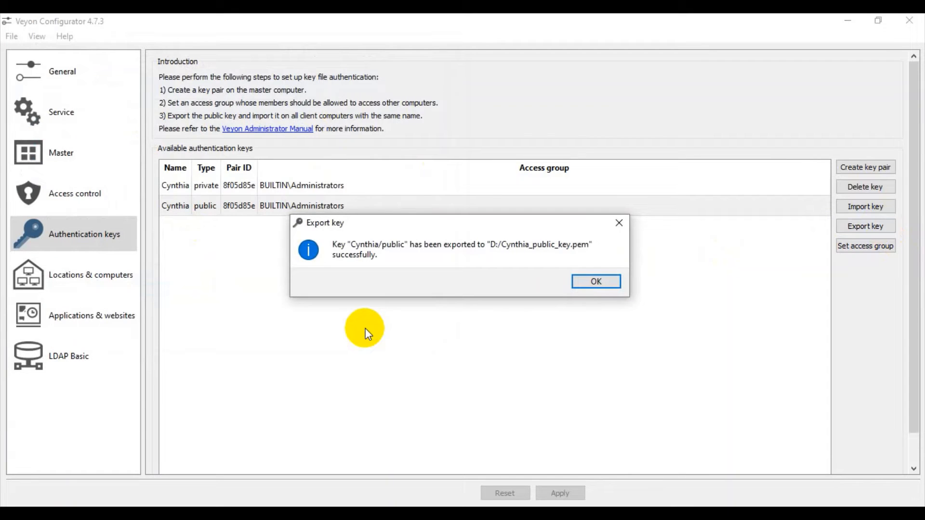
click(608, 283)
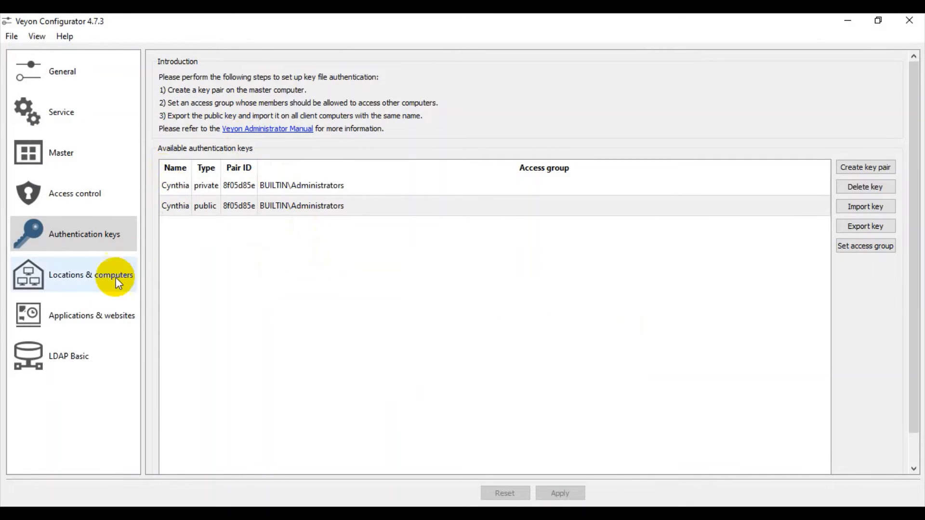
Add a location to the builtin directory and name it "Lab" followed directly by the user's first name
click(93, 278)
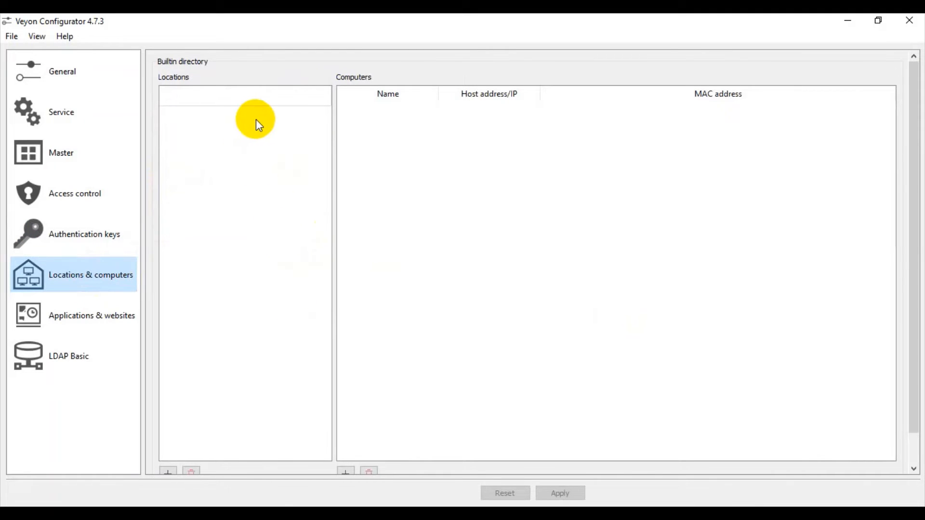
scroll(252, 188, down, 1)
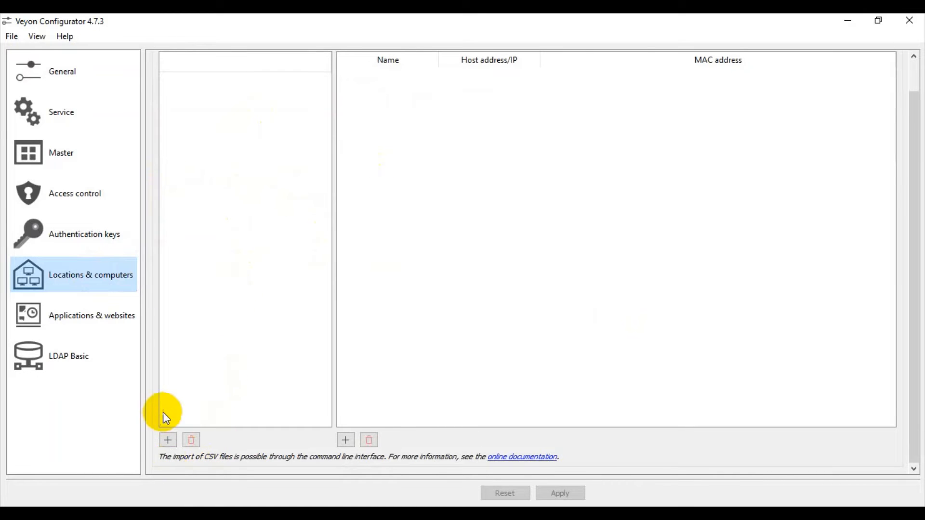
click(168, 440)
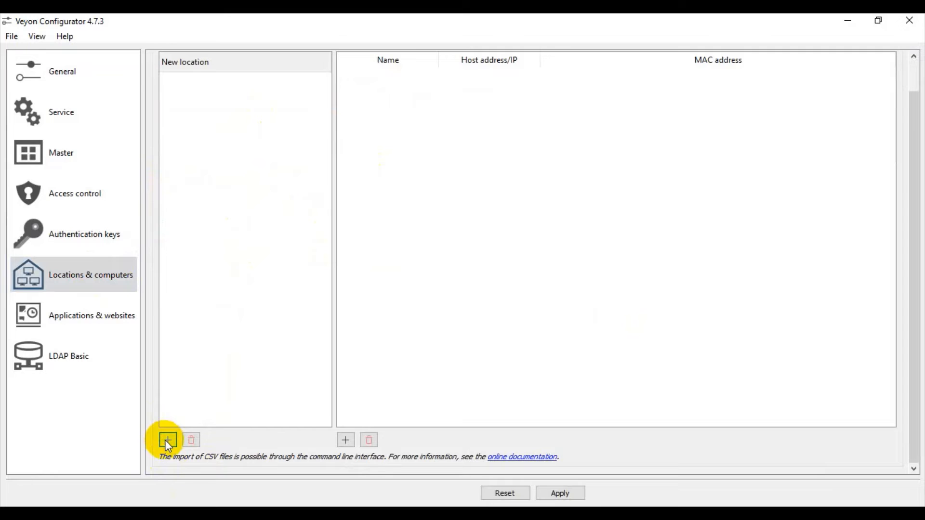
scroll(214, 327, up, 1)
click(203, 95)
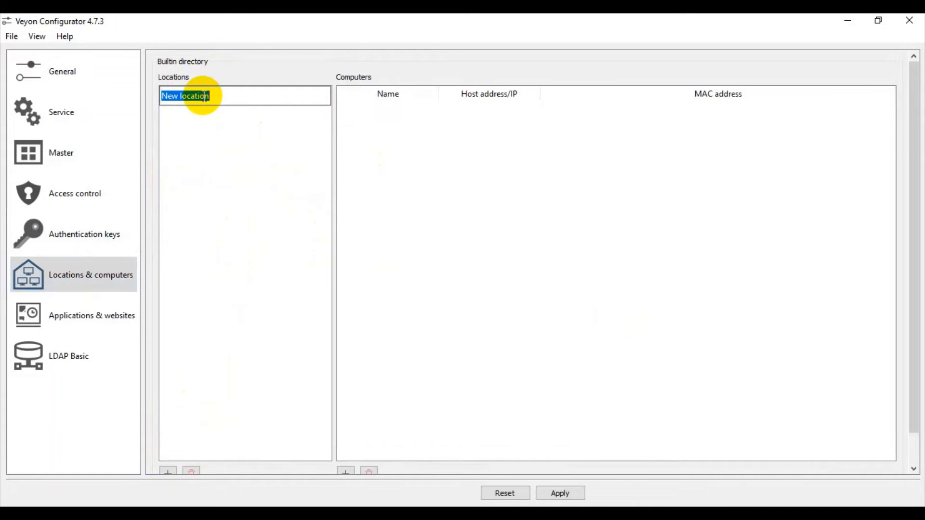
key(BackSpace)
text(LabCynthia)
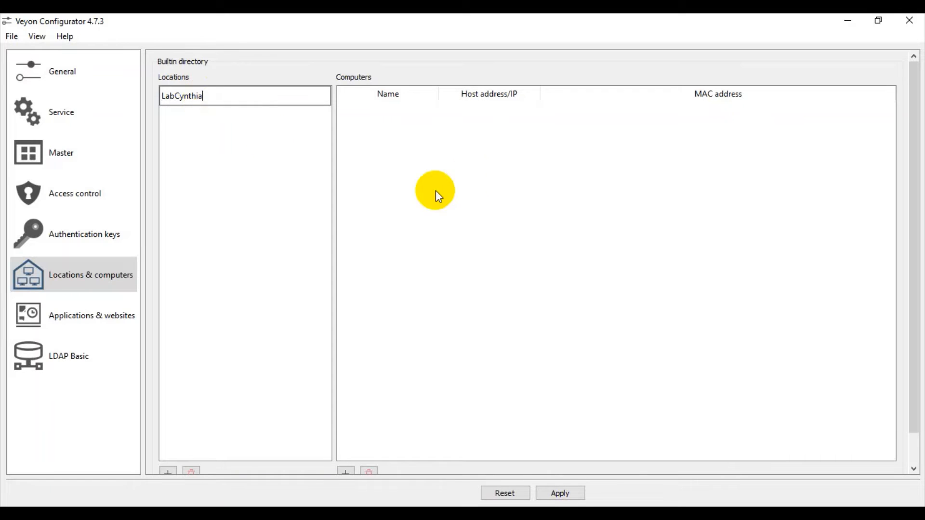
click(380, 110)
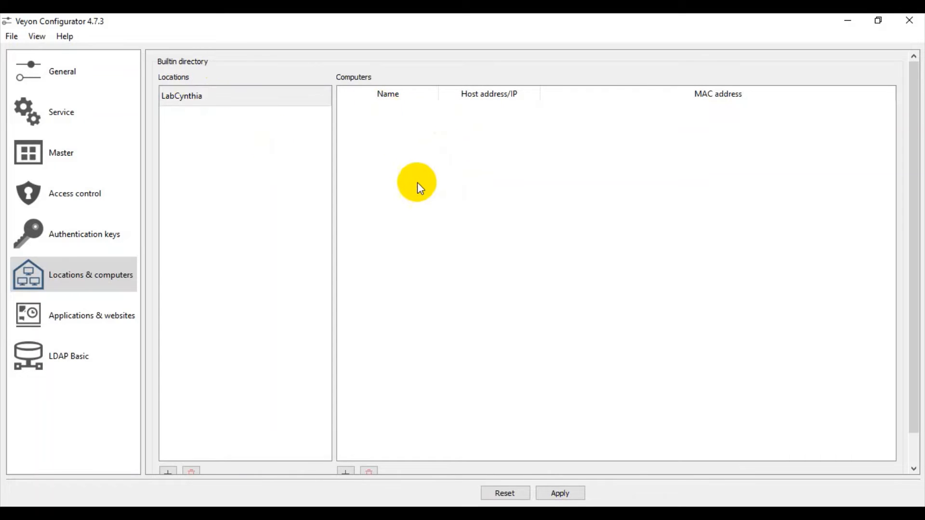
Add a computer to the new lab location and name it ASUS-PC
scroll(417, 182, down, 1)
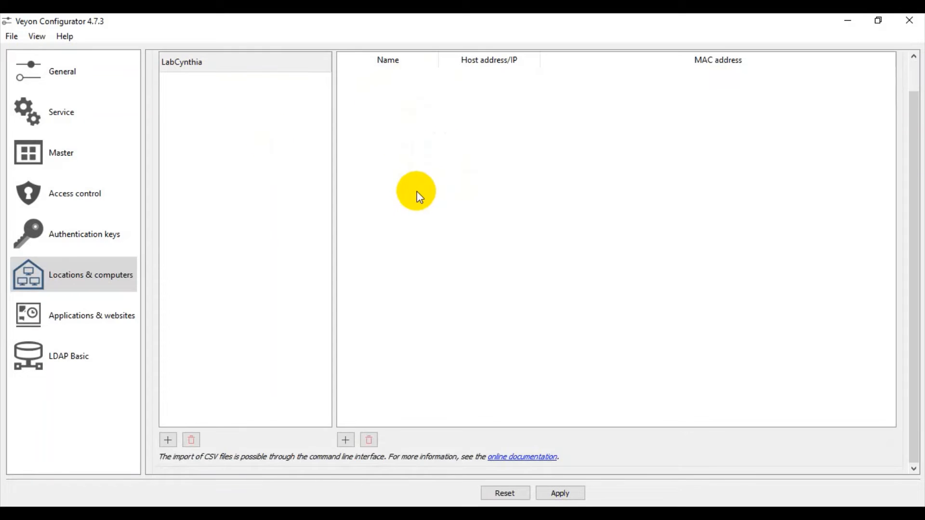
click(347, 439)
scroll(441, 351, up, 1)
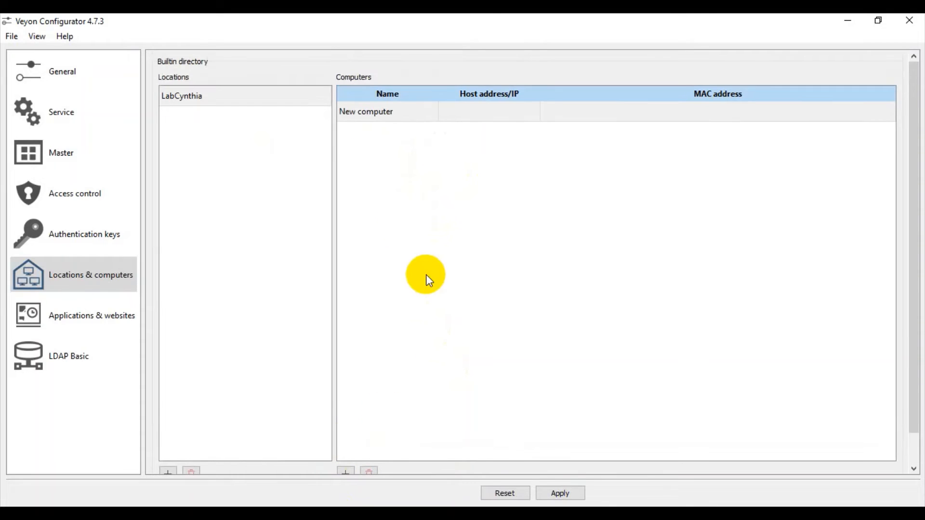
click(376, 112)
double_click(377, 113)
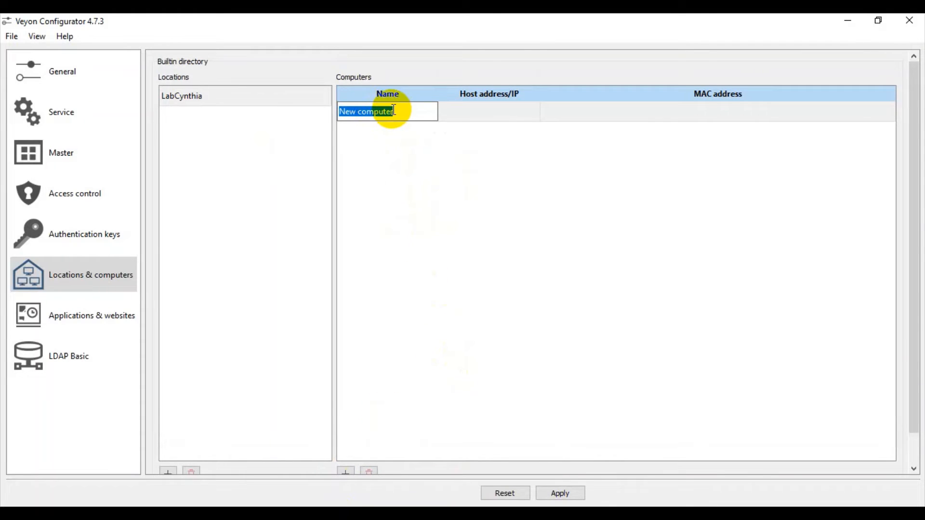
key(BackSpace)
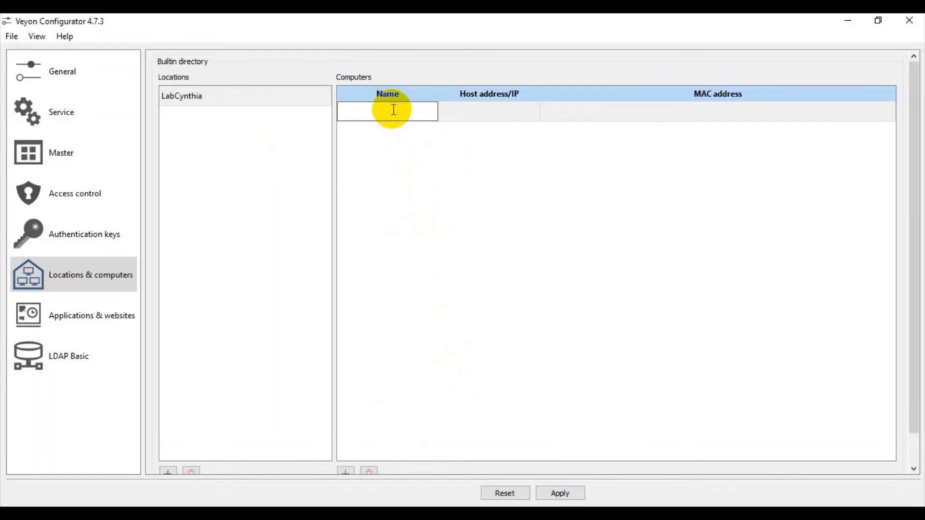
text(ASUS-PC)
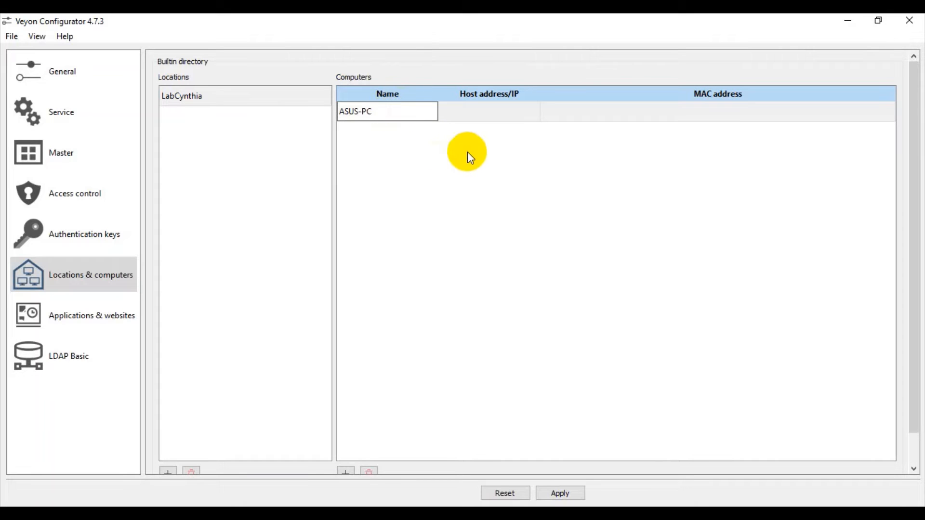
click(436, 155)
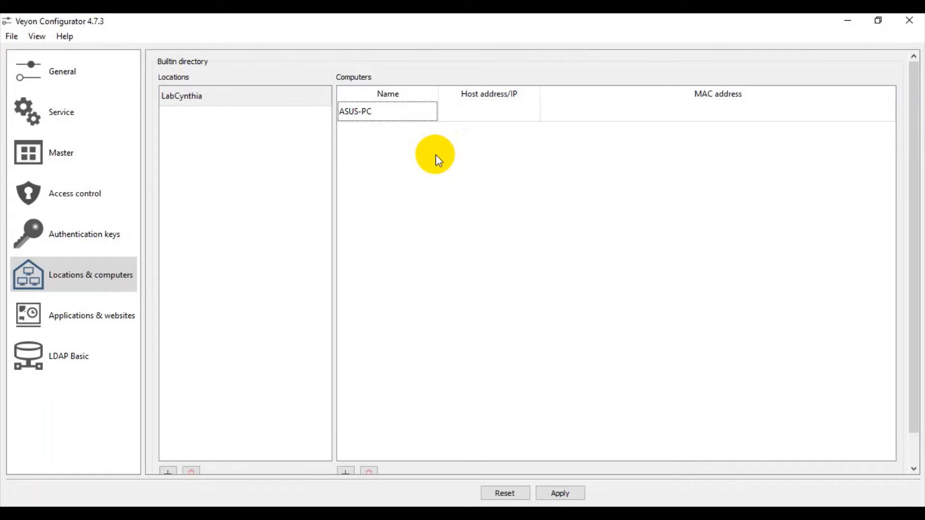
Copy the computer name ASUS-PC into the Host address/IP field of the same computer entry
double_click(376, 115)
key(ctrl+c)
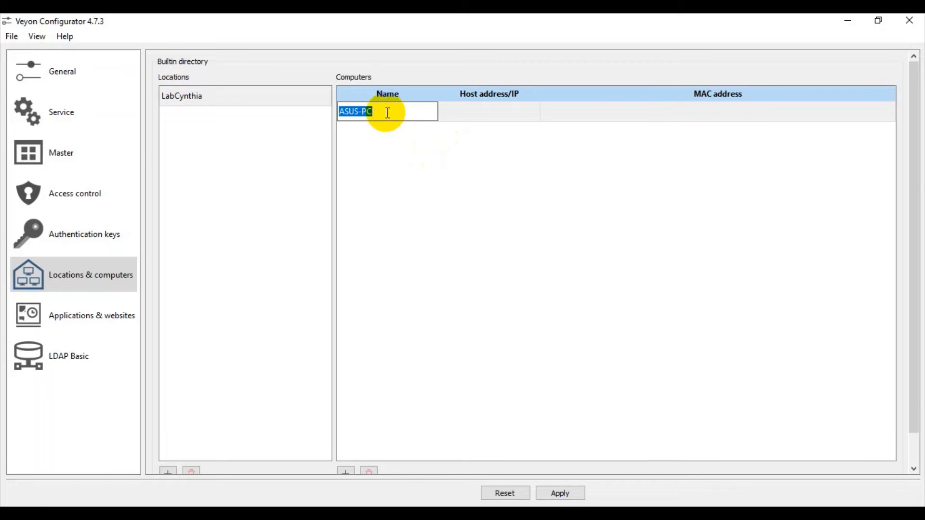
click(478, 112)
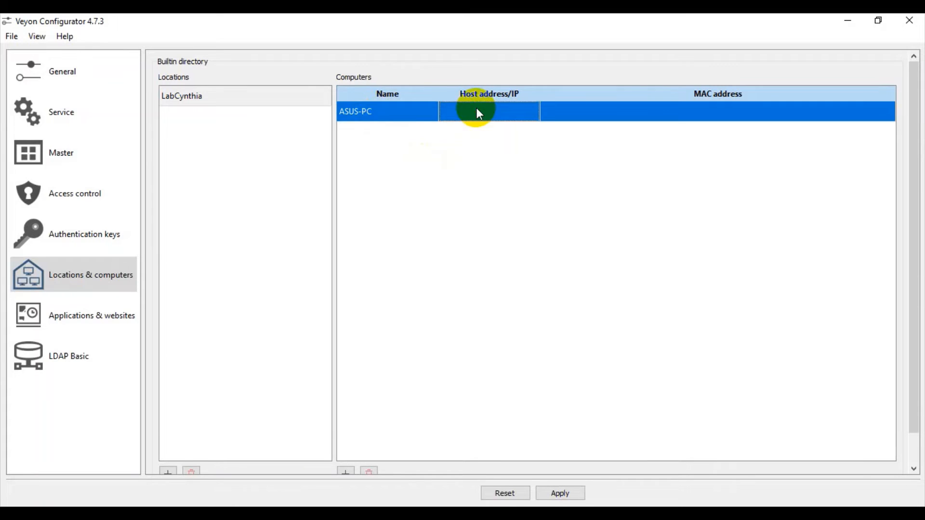
double_click(477, 111)
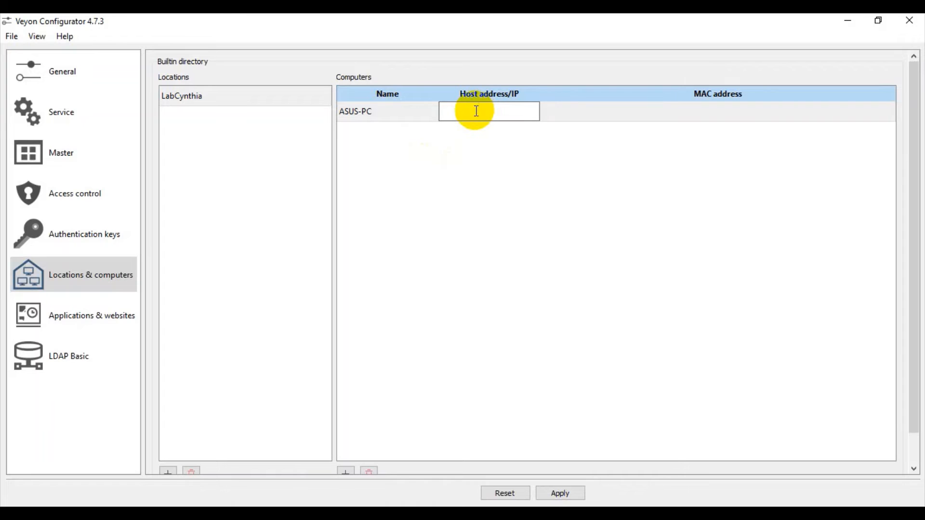
key(ctrl+v)
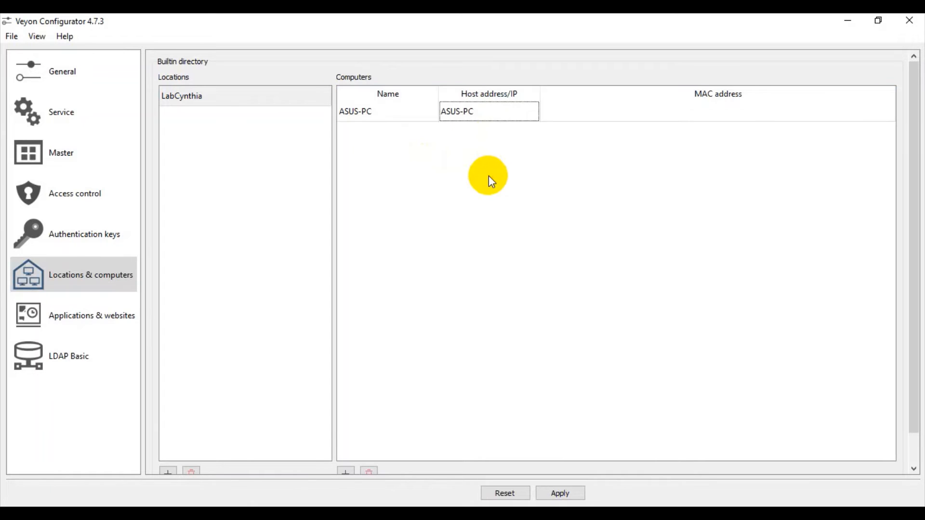
Save the master computer's configuration and restart the Veyon service
scroll(509, 180, down, 1)
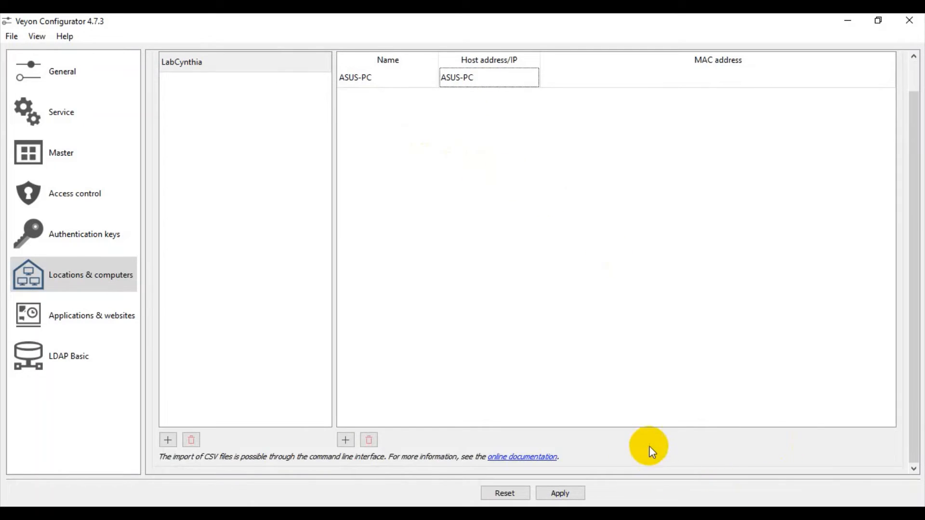
click(559, 493)
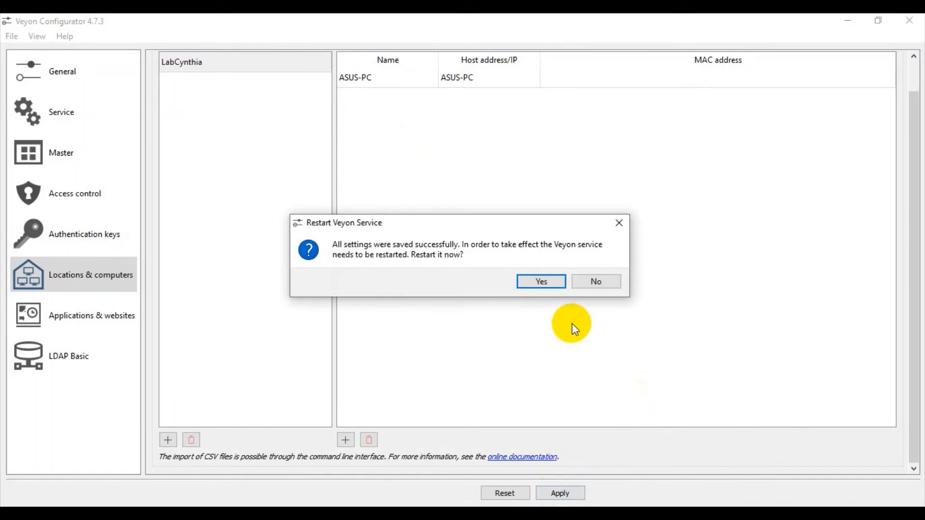
click(540, 280)
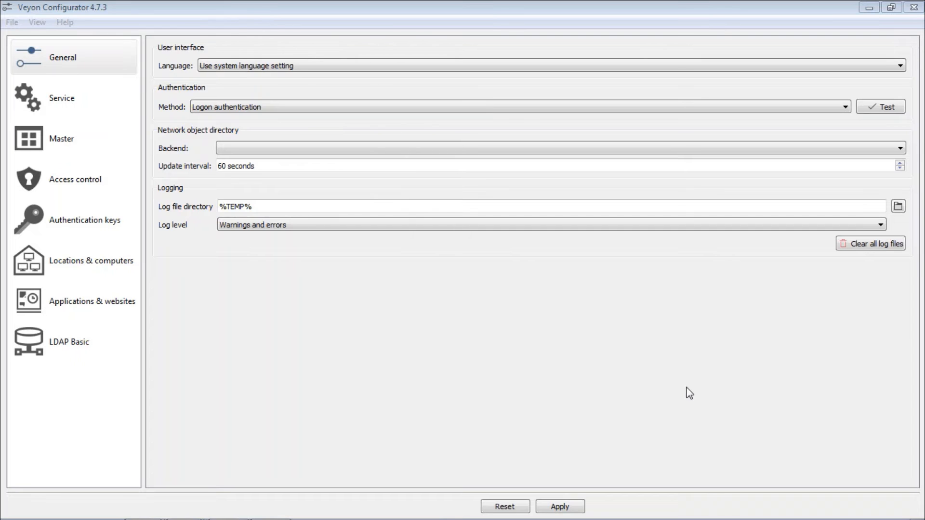
On the client computer's configurator, set the authentication method to Key file authentication, apply it and restart the Veyon service
click(845, 108)
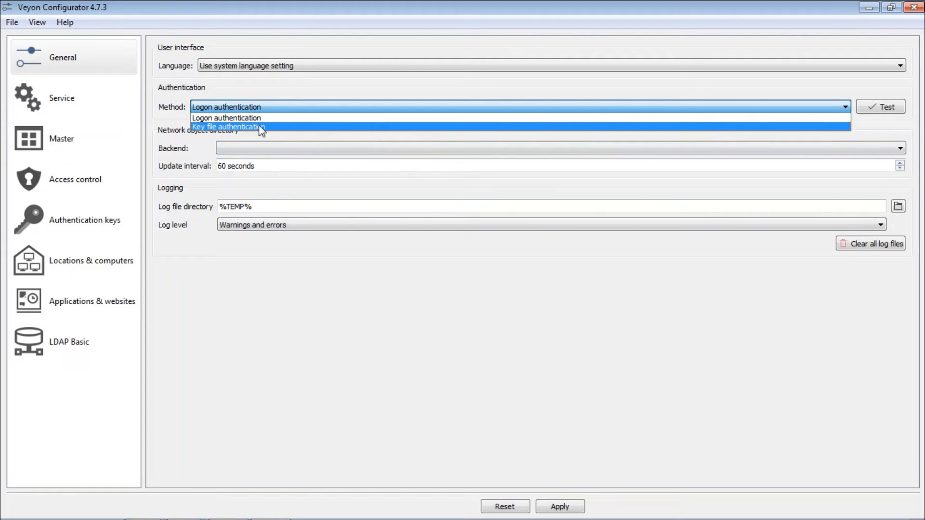
click(95, 59)
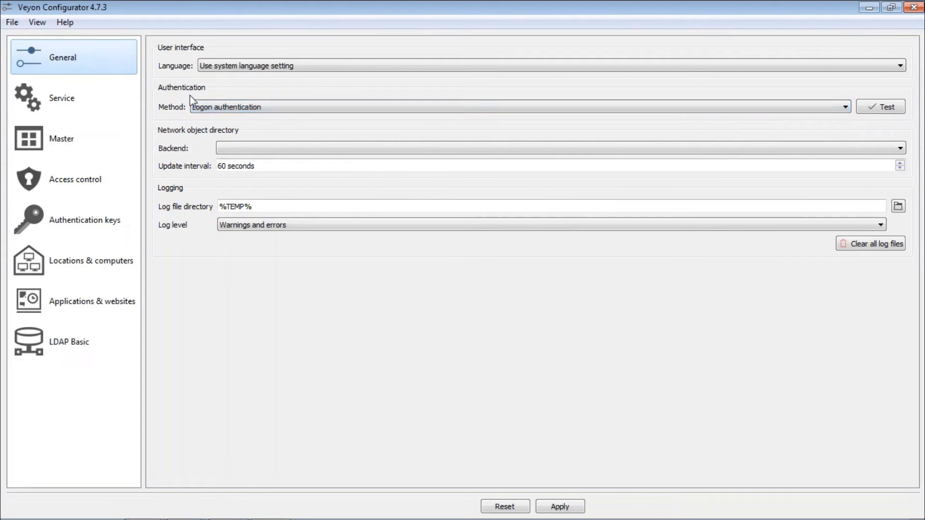
click(304, 111)
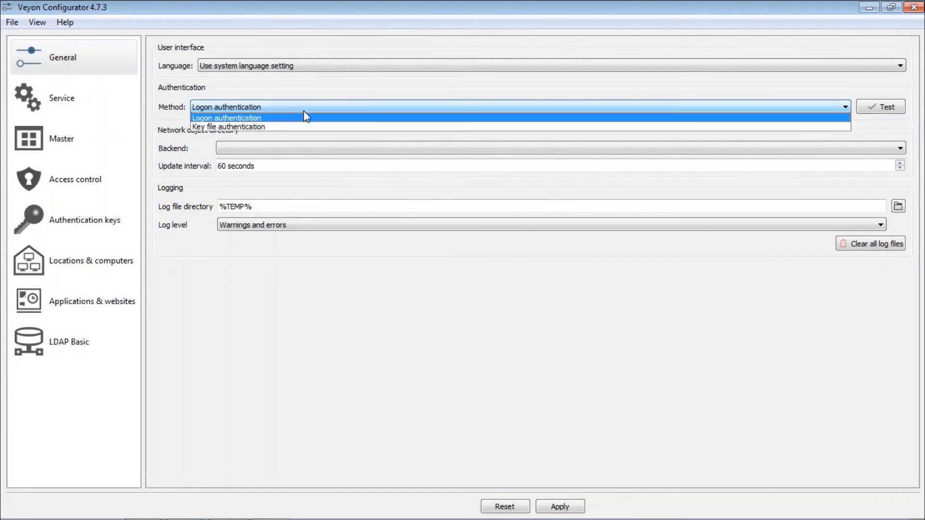
click(212, 127)
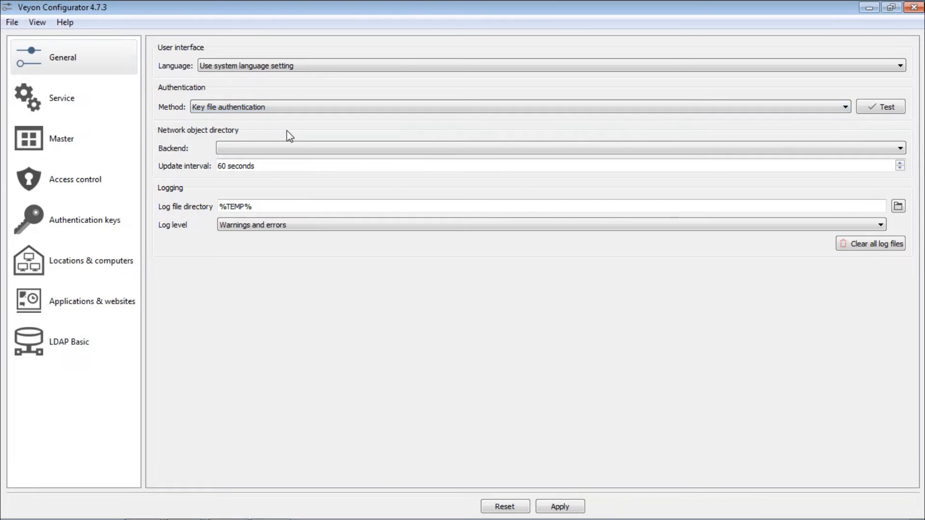
click(563, 508)
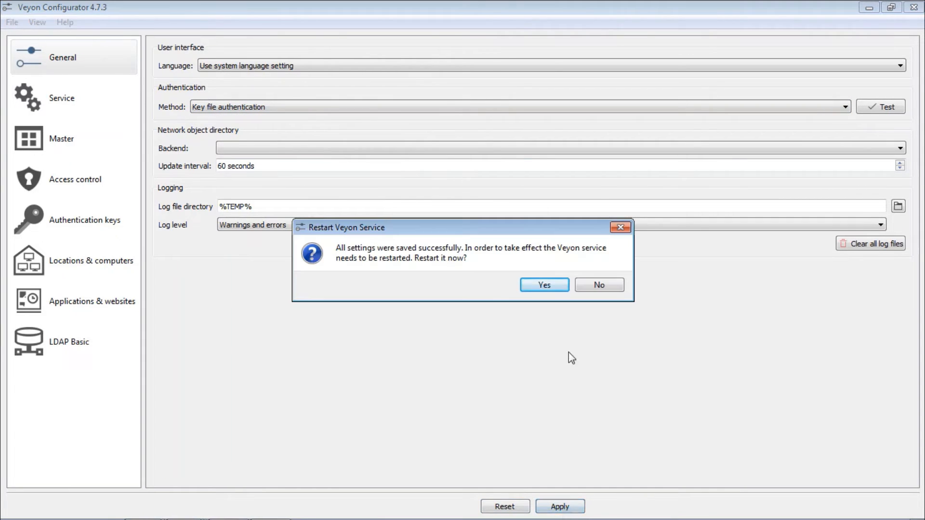
click(548, 288)
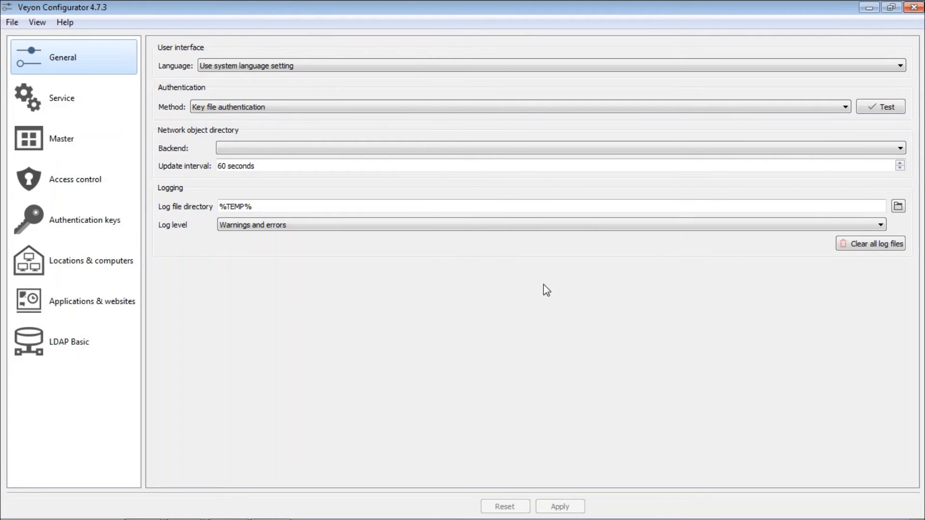
Import the public key .pem file from Removable Disk (F:) into the client's authentication keys, keeping the suggested key name
click(87, 223)
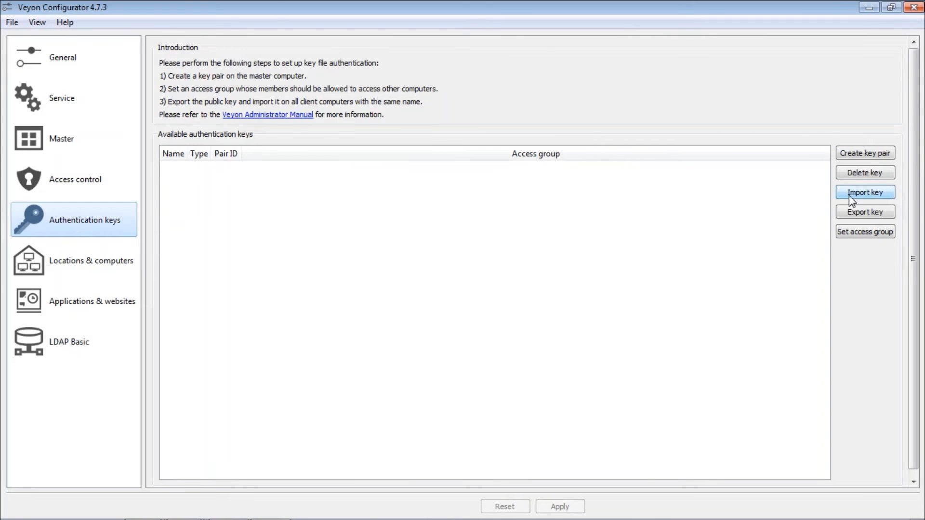
click(870, 197)
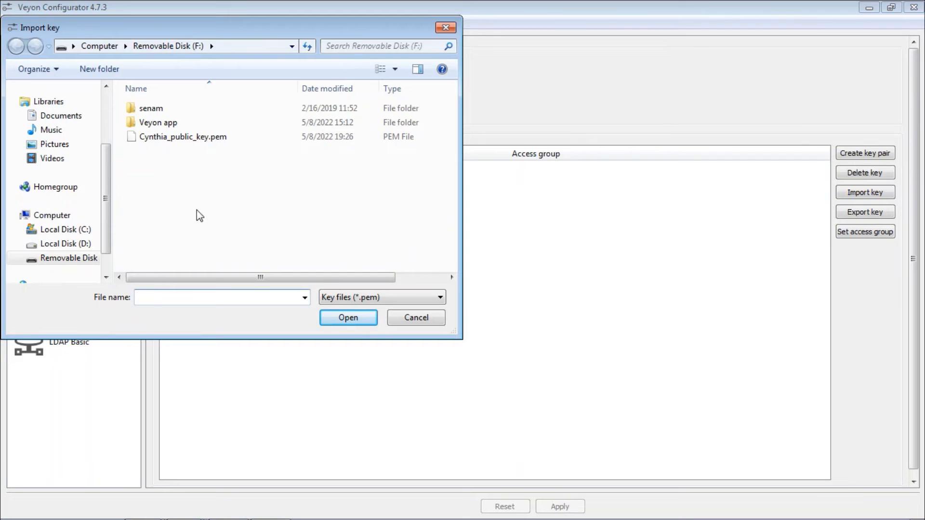
click(74, 260)
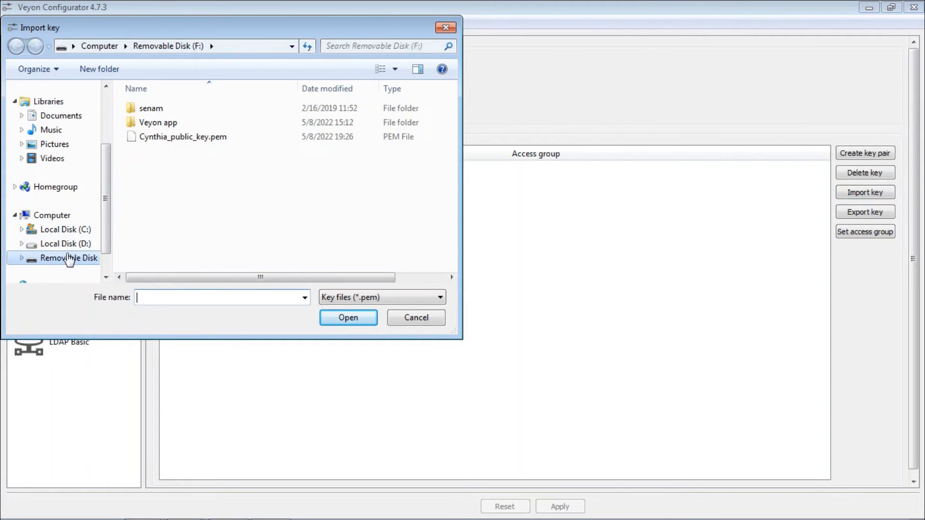
click(187, 135)
click(356, 319)
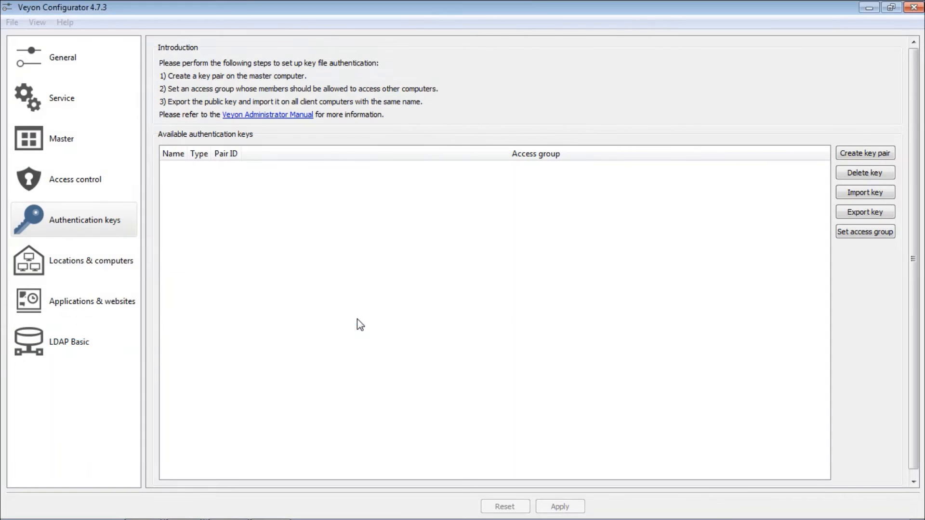
click(539, 282)
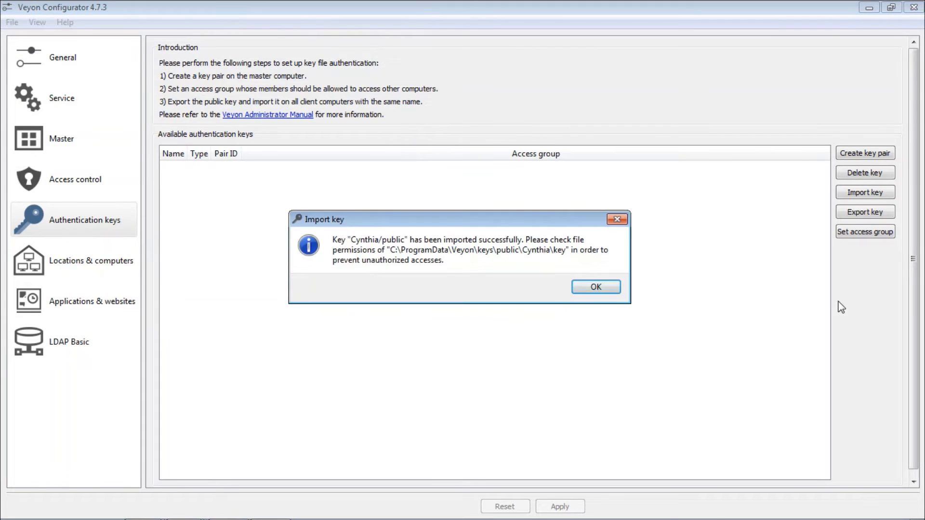
click(586, 287)
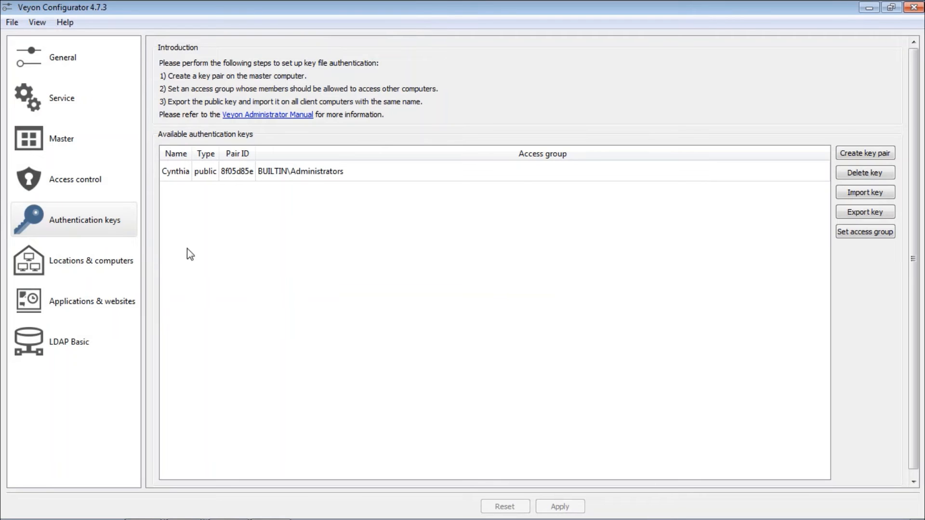
Add a client location named "Lab" followed directly by the user's first name, and apply the settings with a Veyon service restart
click(79, 271)
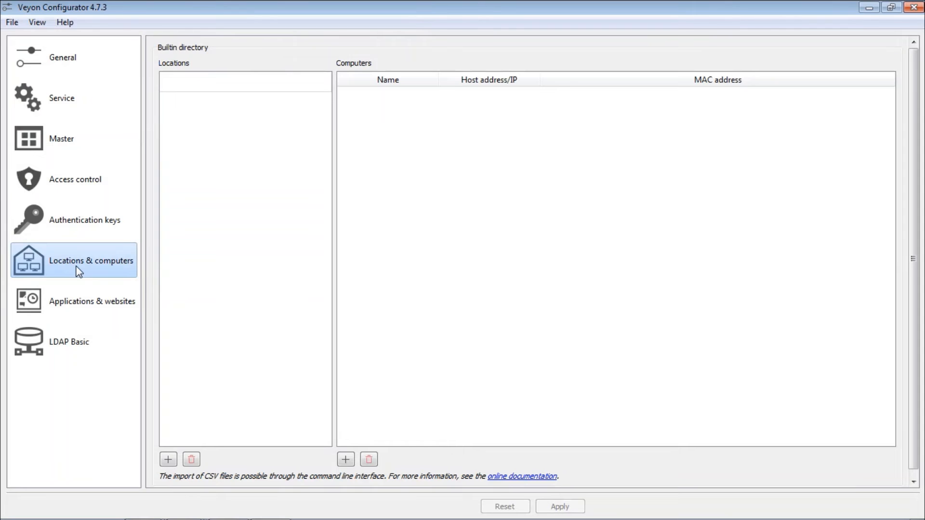
click(168, 461)
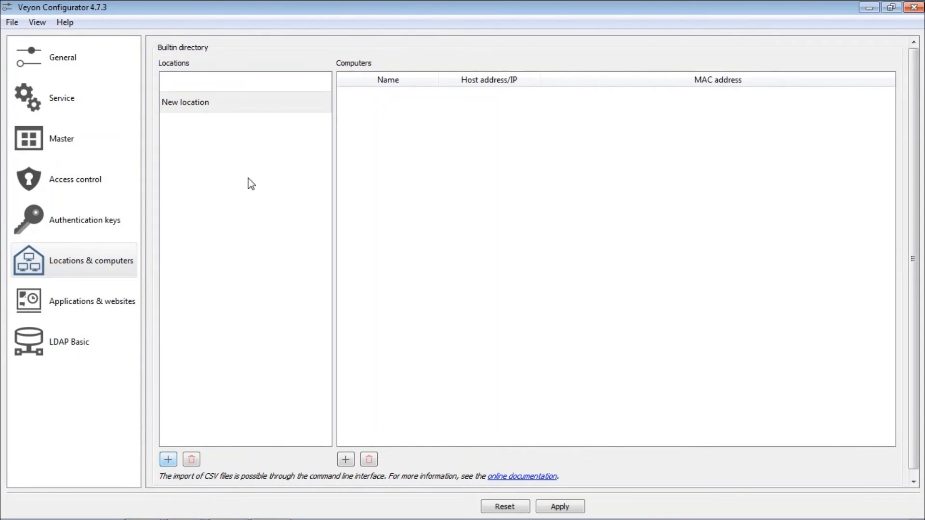
click(208, 107)
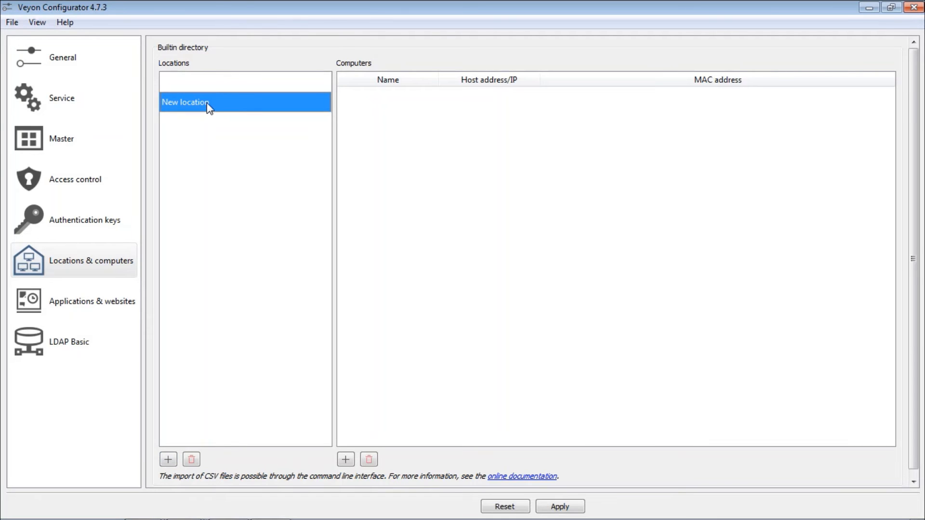
double_click(206, 102)
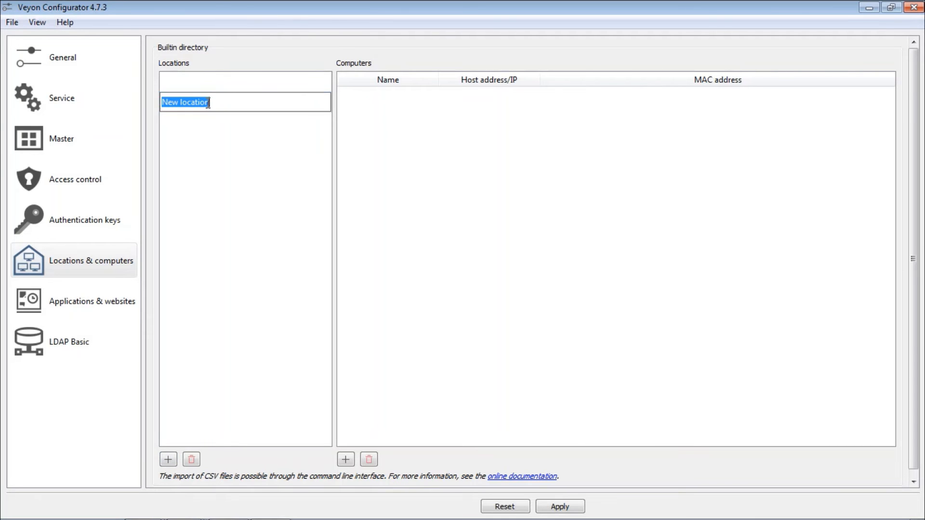
key(BackSpace)
text(LabCynthia)
key(Return)
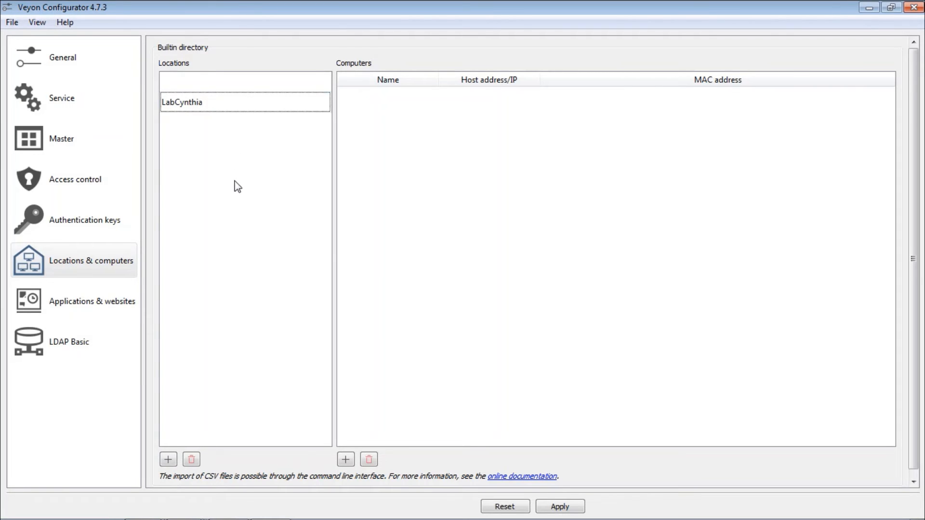
click(566, 506)
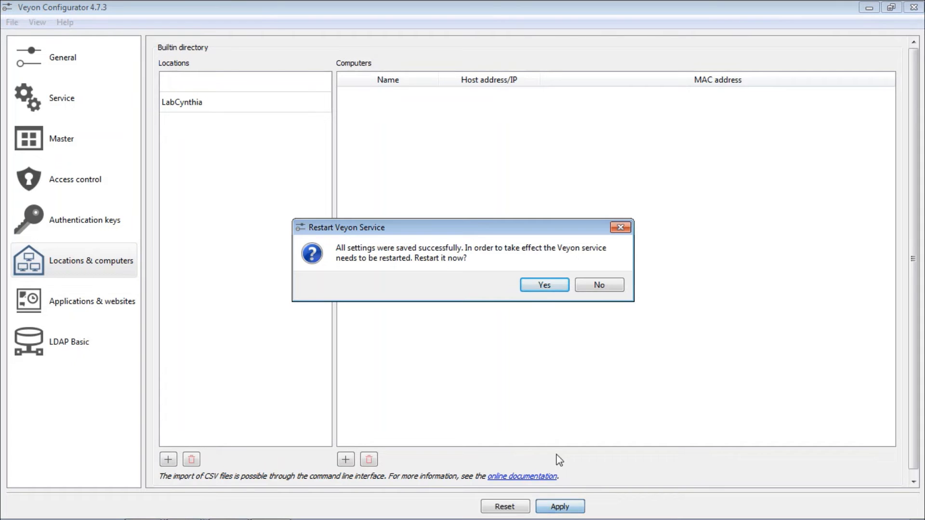
click(540, 287)
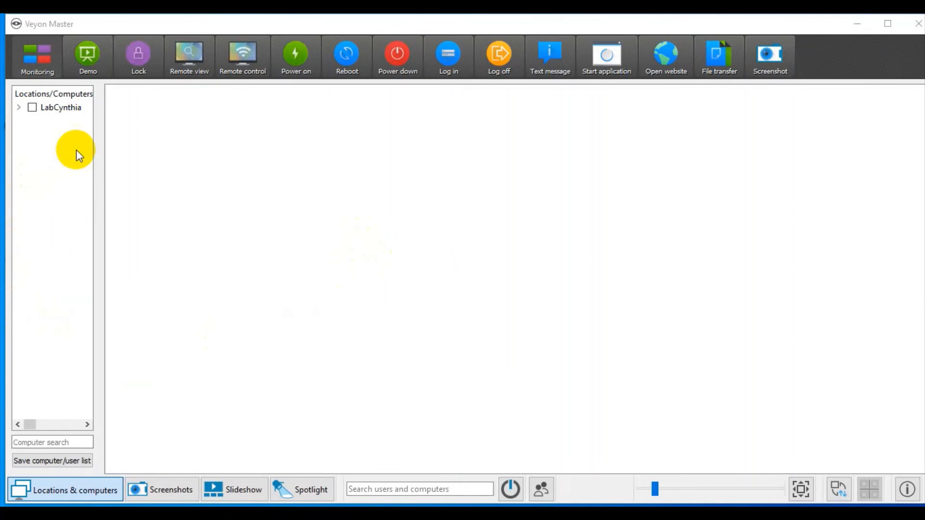
Switch to Veyon Master, show the lab location's computers, and start remote control of ASUS-PC, minimizing its session window
click(32, 107)
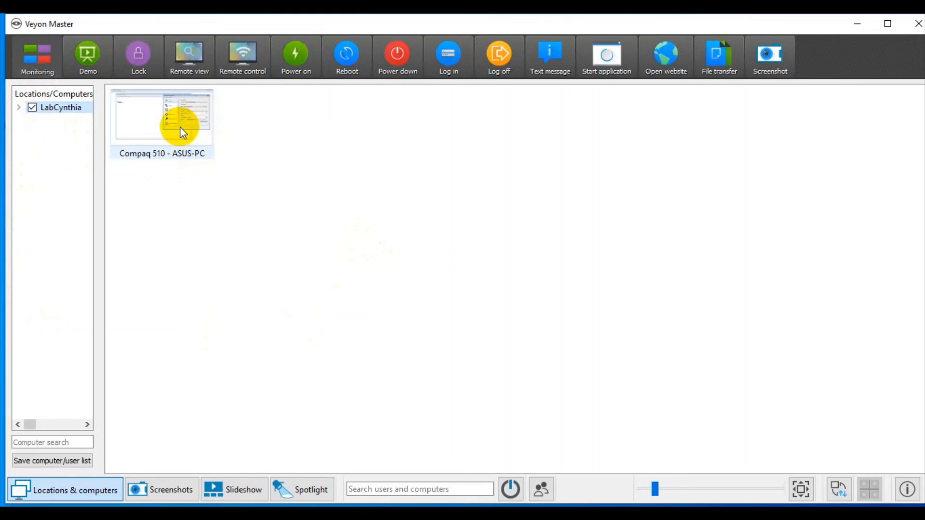
right_click(159, 109)
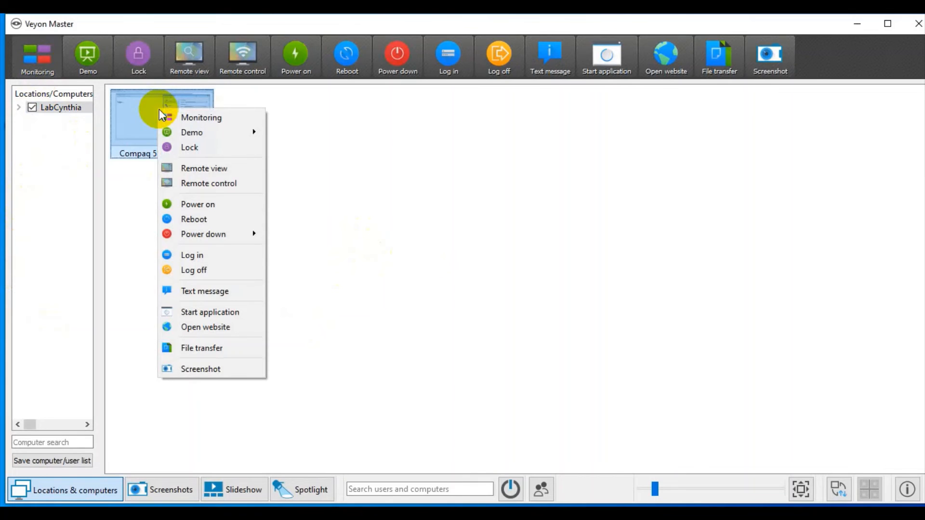
click(221, 183)
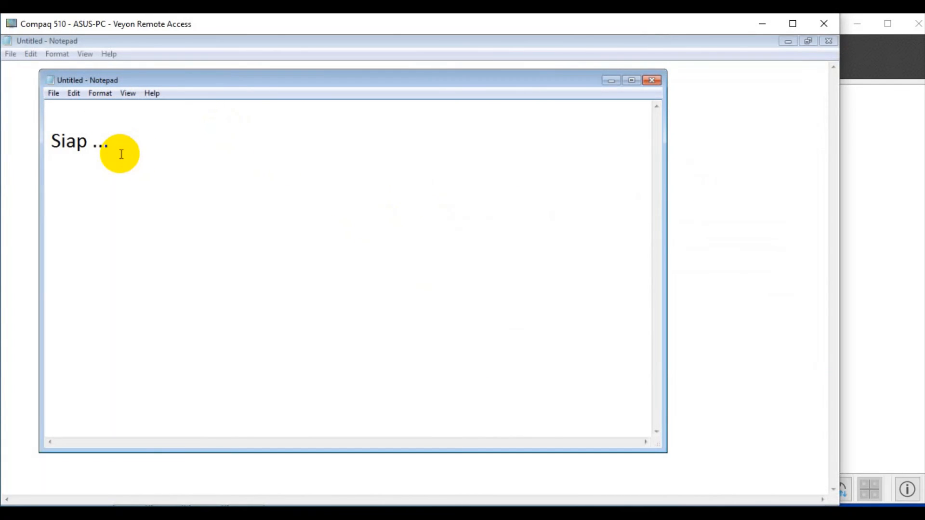
click(767, 25)
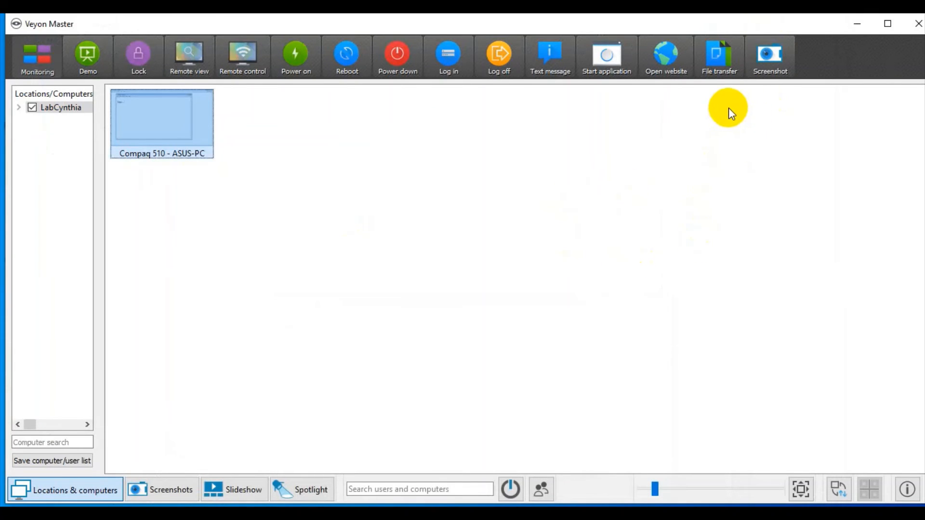
Send the text message "Ayo segera kerjakan latihan soalnya" to the selected client computer ASUS-PC
click(543, 58)
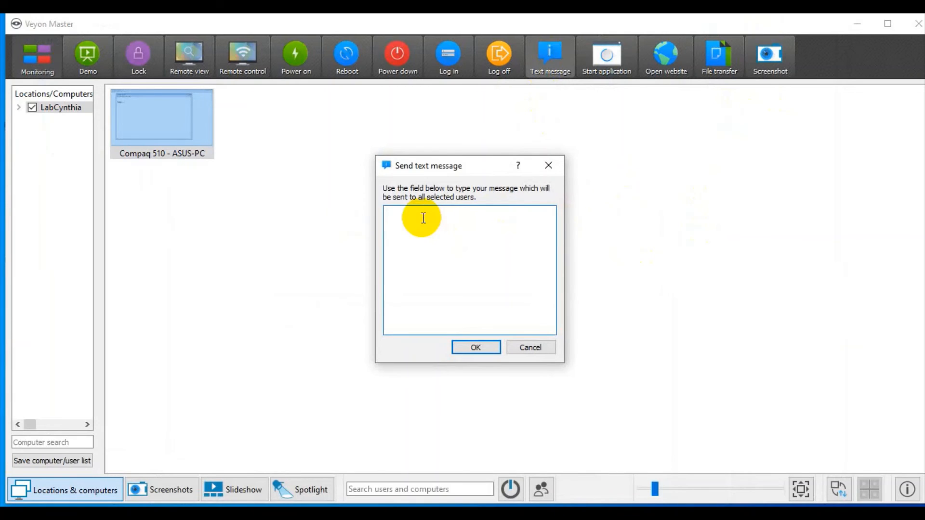
text(Ayo se)
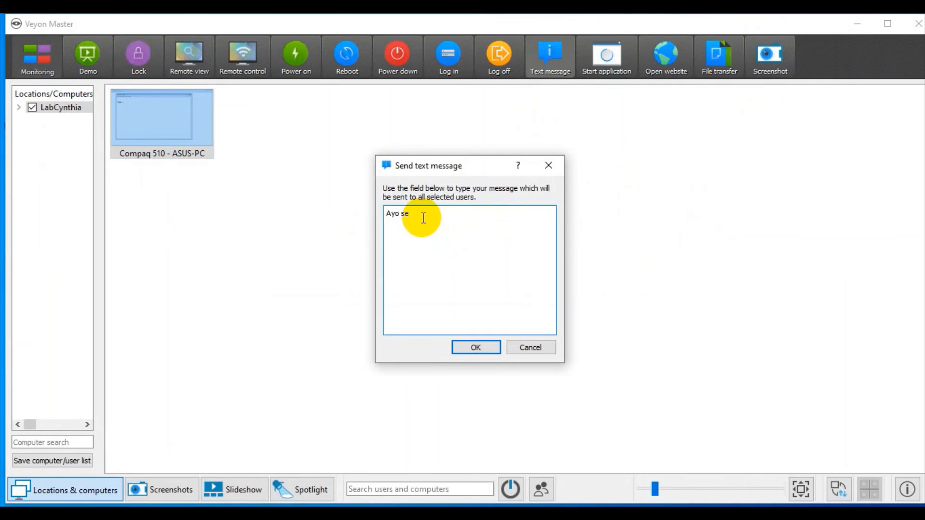
text(gera kerjakan latihan soalnya)
click(482, 348)
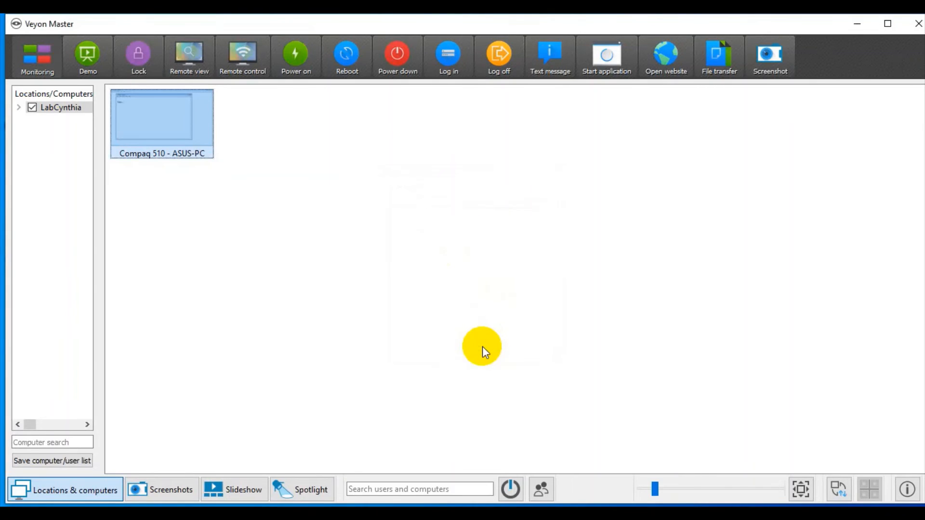
Start remote control of ASUS-PC again to view the client's desktop
right_click(161, 125)
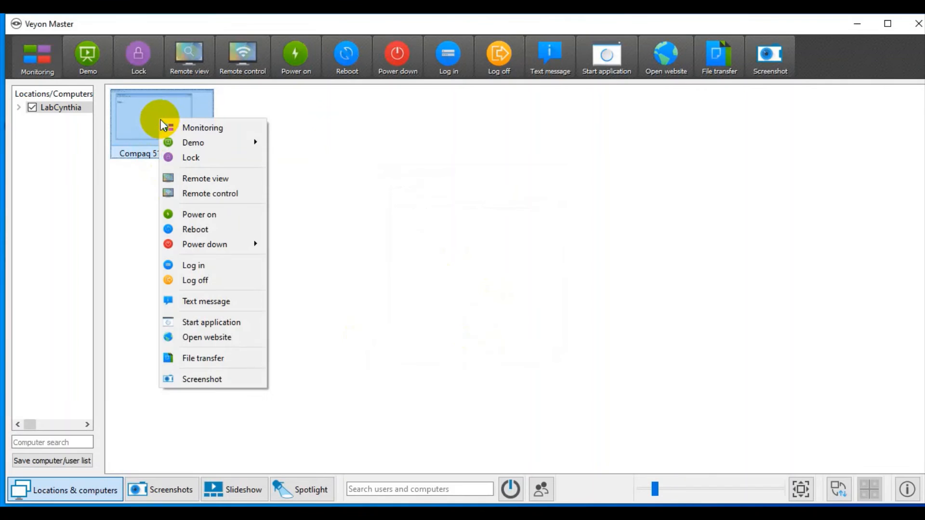
click(241, 195)
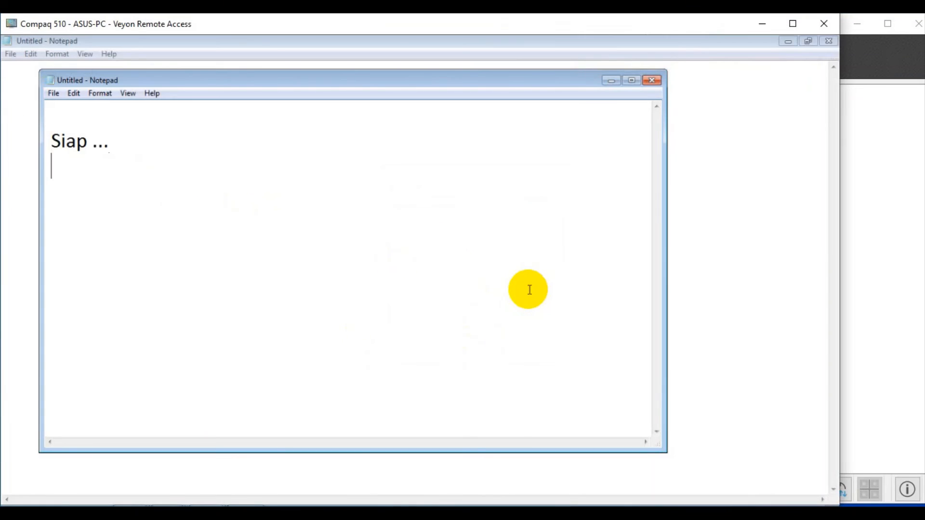
Add the line "Sudah di kerjakan bu" followed by the teacher's first name below "Siap ..." in the client's Notepad, and minimize the remote session
key(Return)
text(Sudah)
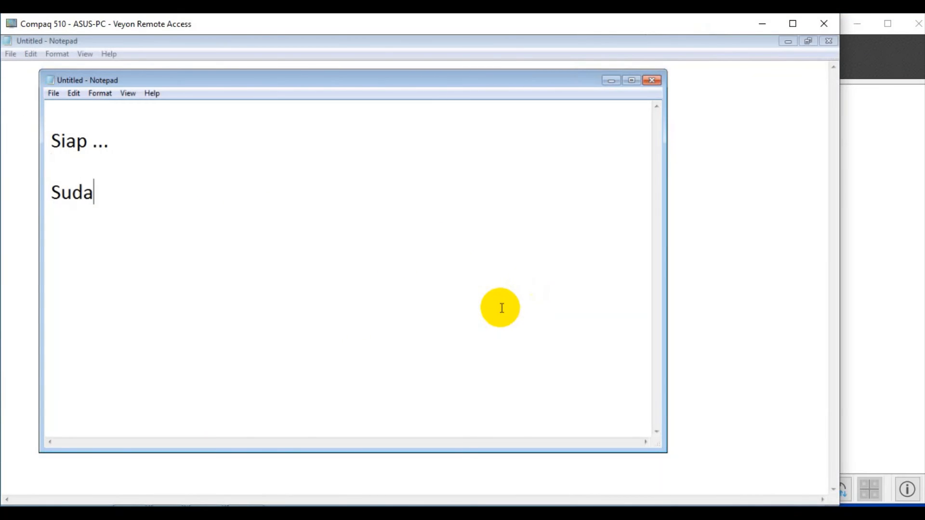
text(i kerjaka)
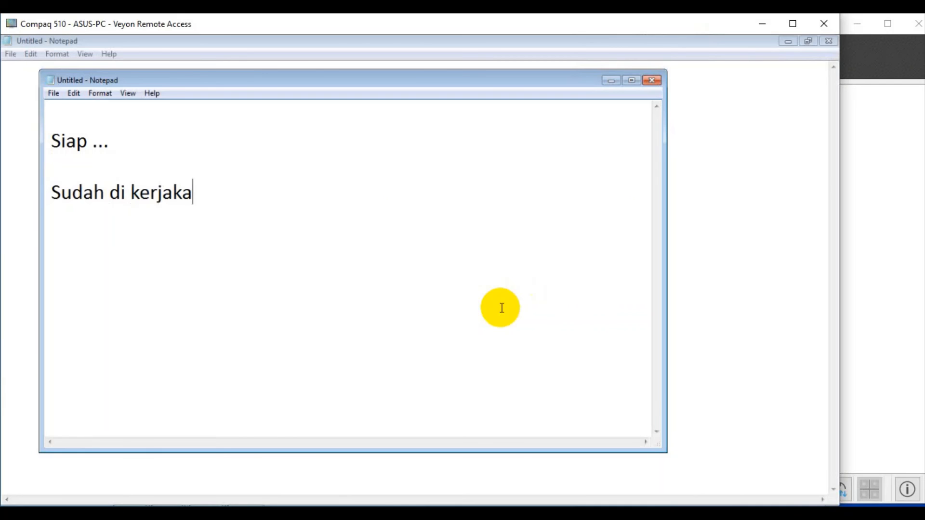
text(n bu Cynt)
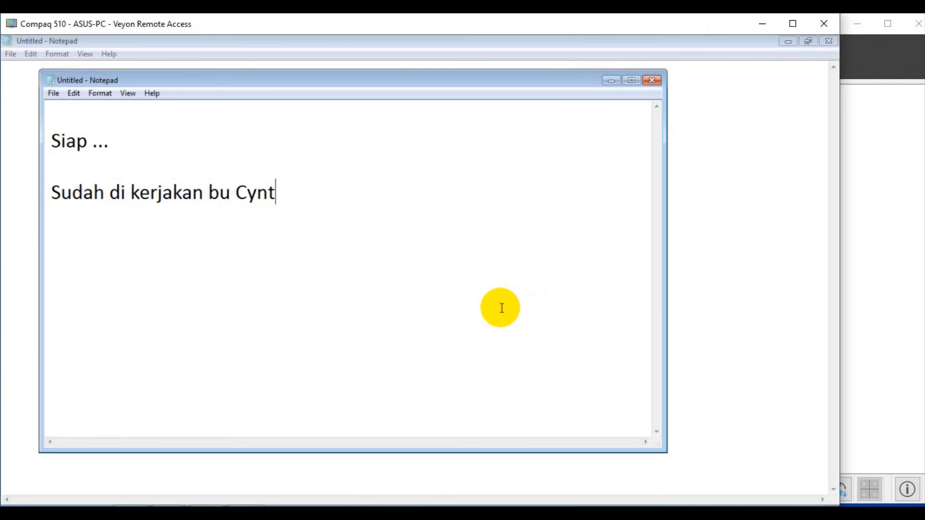
text(hia)
key(Return)
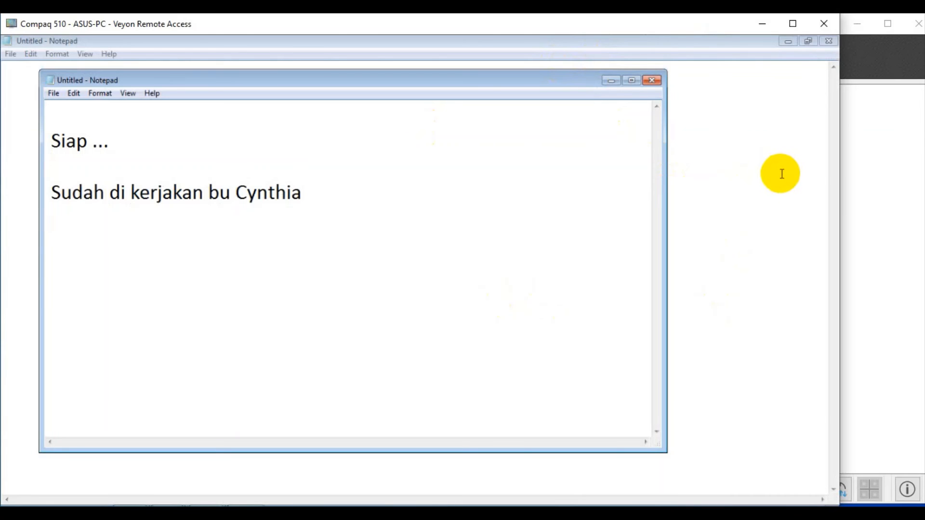
click(760, 26)
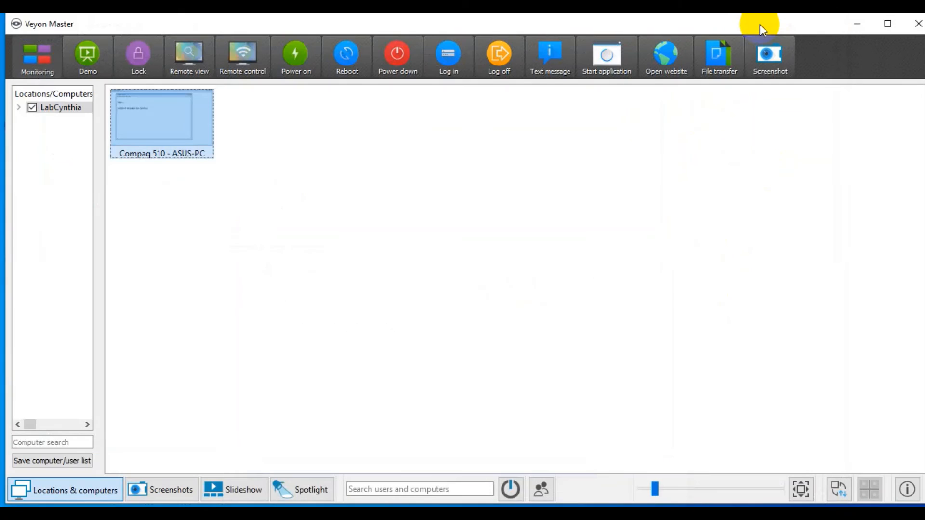
Lock the client computer ASUS-PC
click(487, 247)
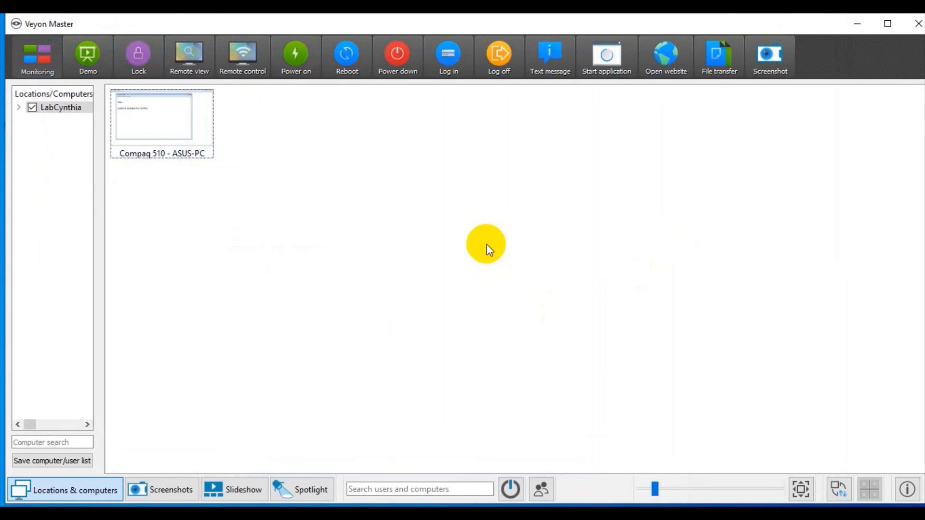
click(175, 109)
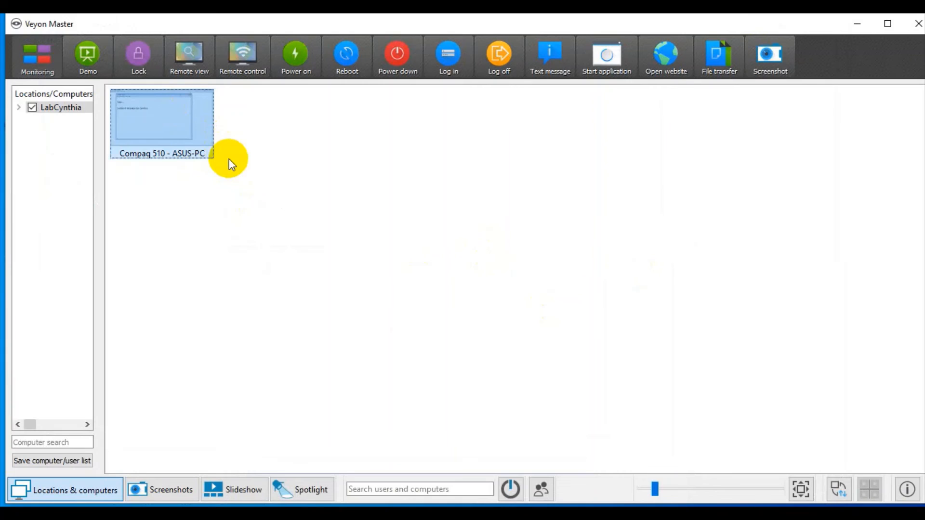
click(136, 52)
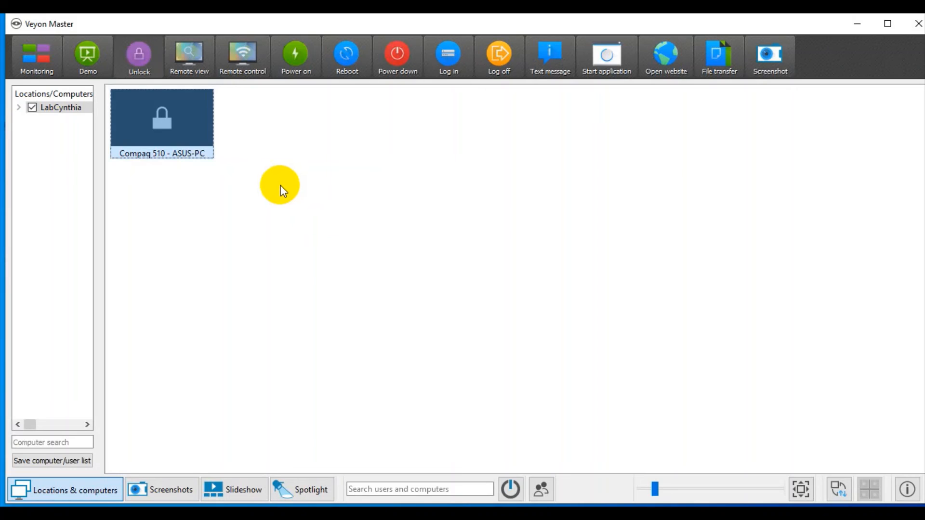
View the locked screen of ASUS-PC through remote control, close that session, and unlock the client
right_click(193, 121)
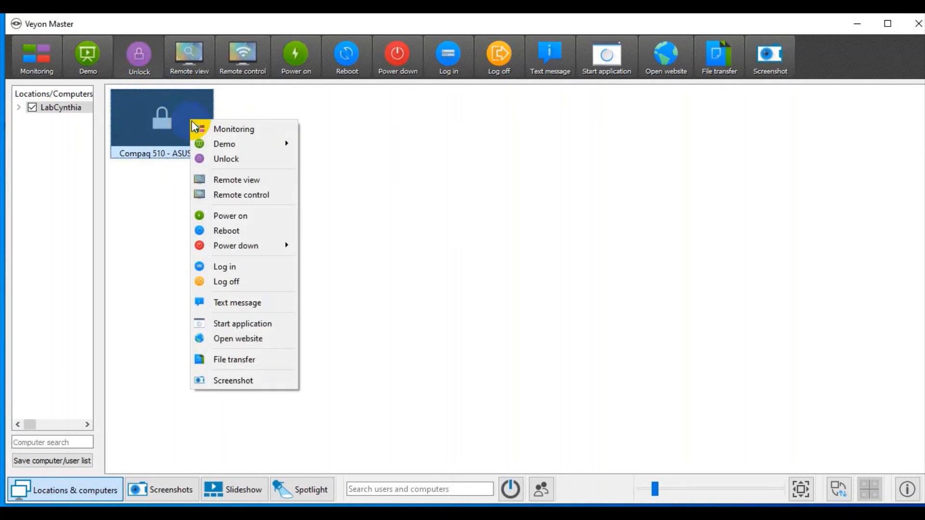
click(256, 195)
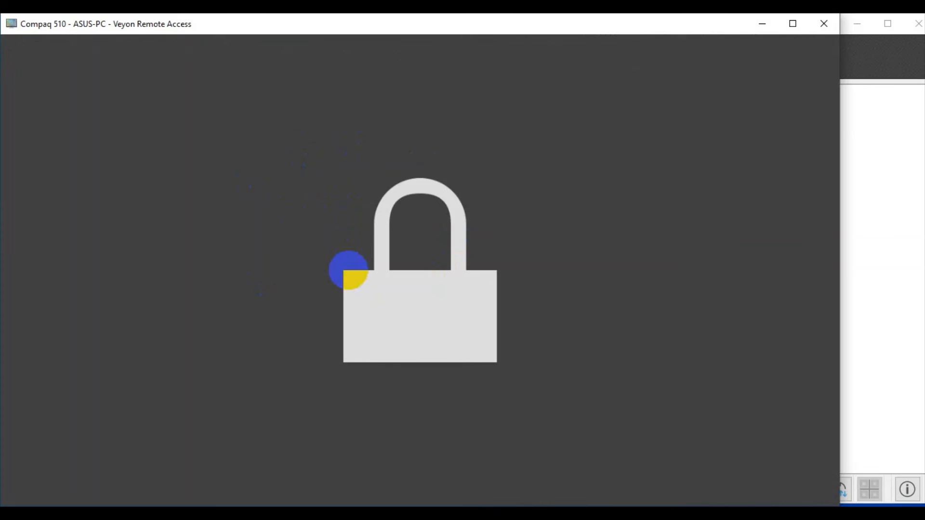
click(822, 24)
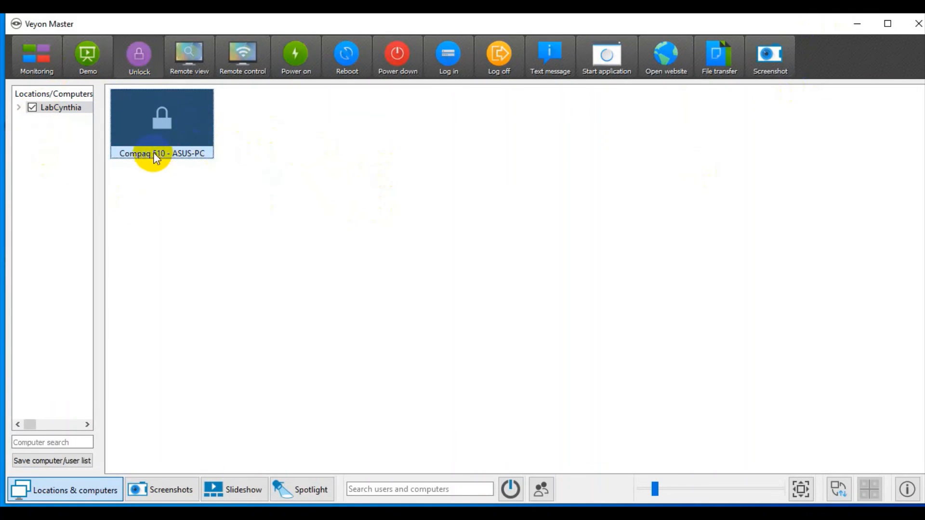
click(137, 52)
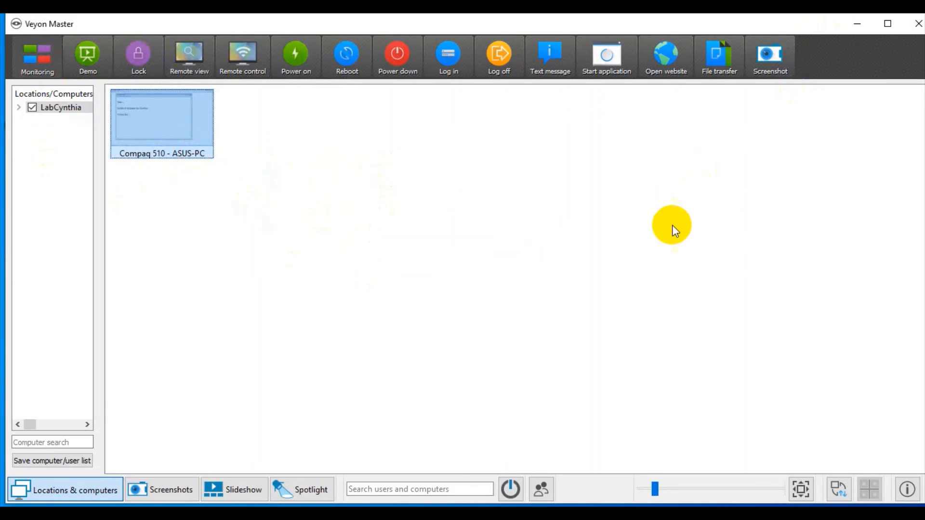
Transfer PanduanTugasVideoVeyon-JK from the desktop's Veyon folder to ASUS-PC with the "Transfer and open destination folder" option, and close the finished transfer
click(718, 54)
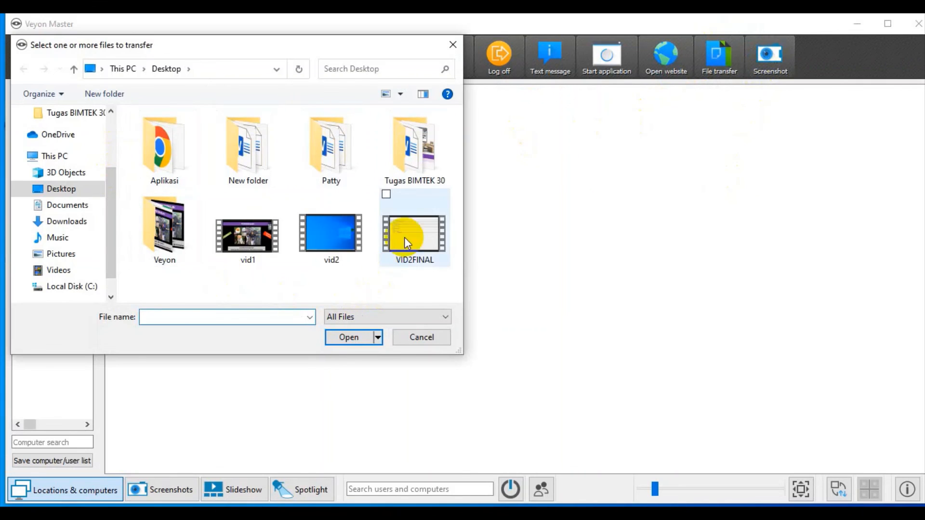
click(180, 219)
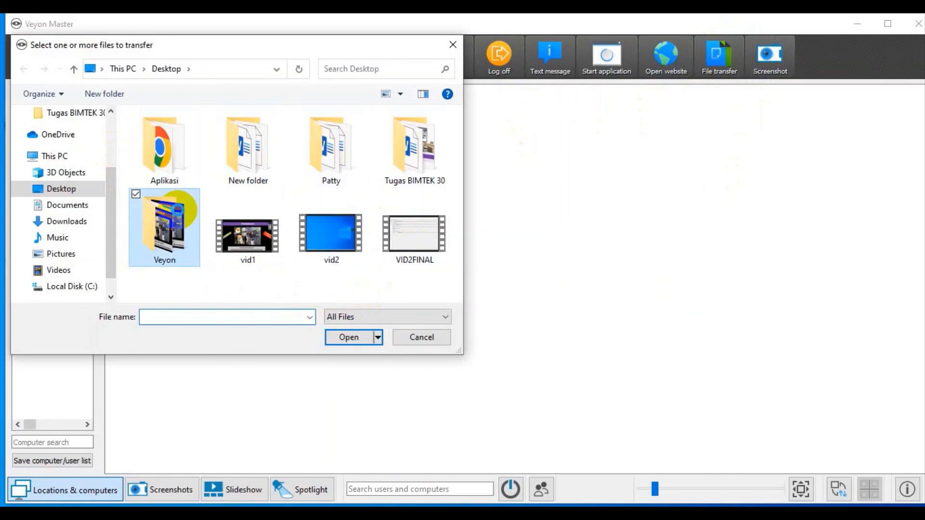
double_click(177, 209)
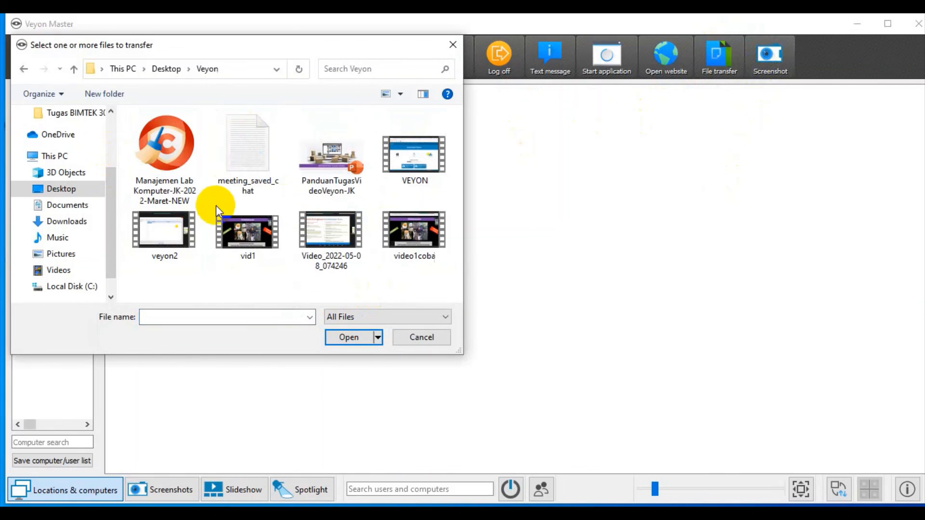
click(337, 151)
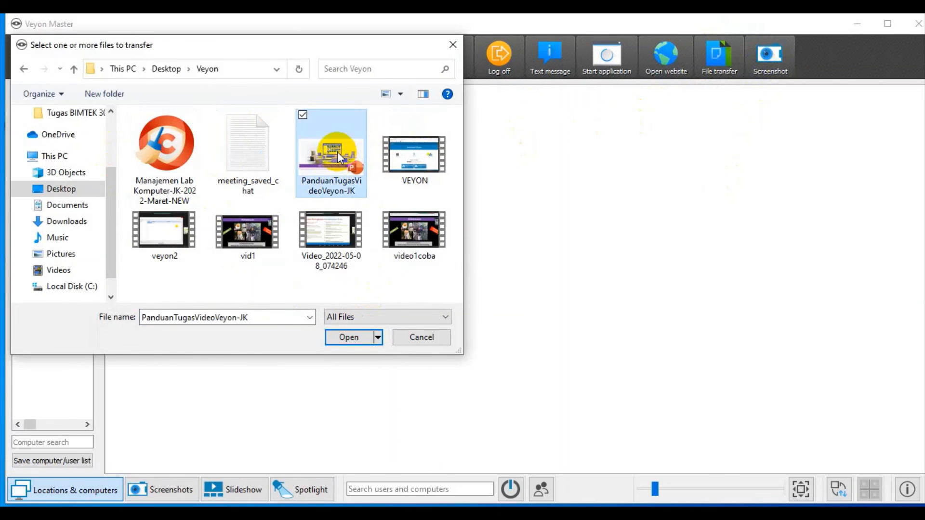
click(349, 338)
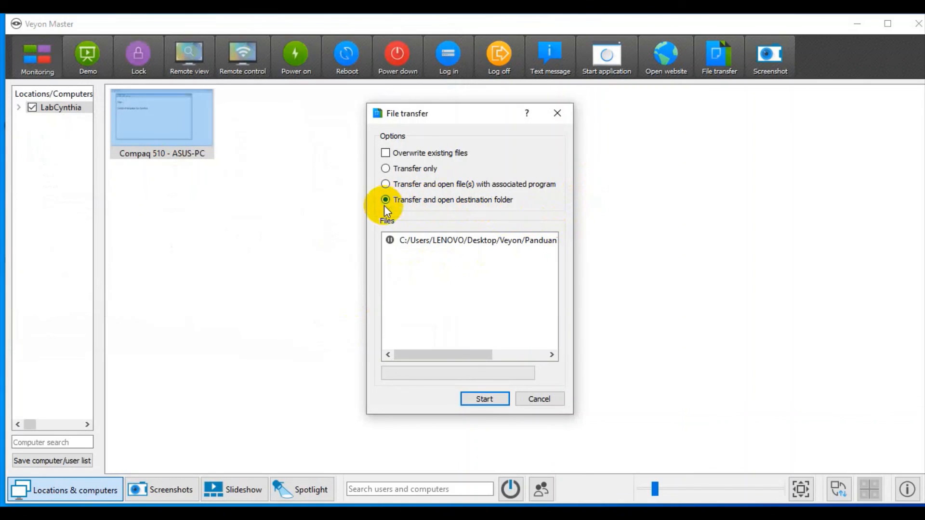
click(490, 399)
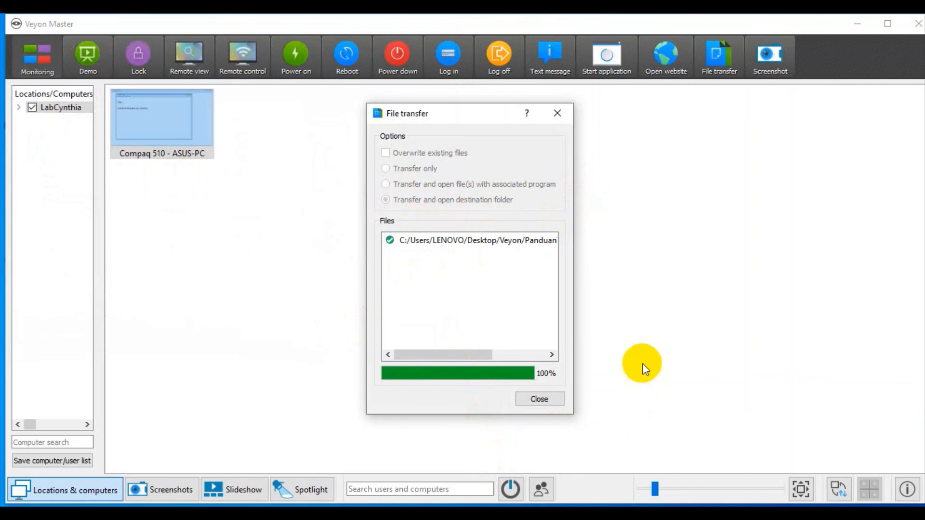
click(539, 398)
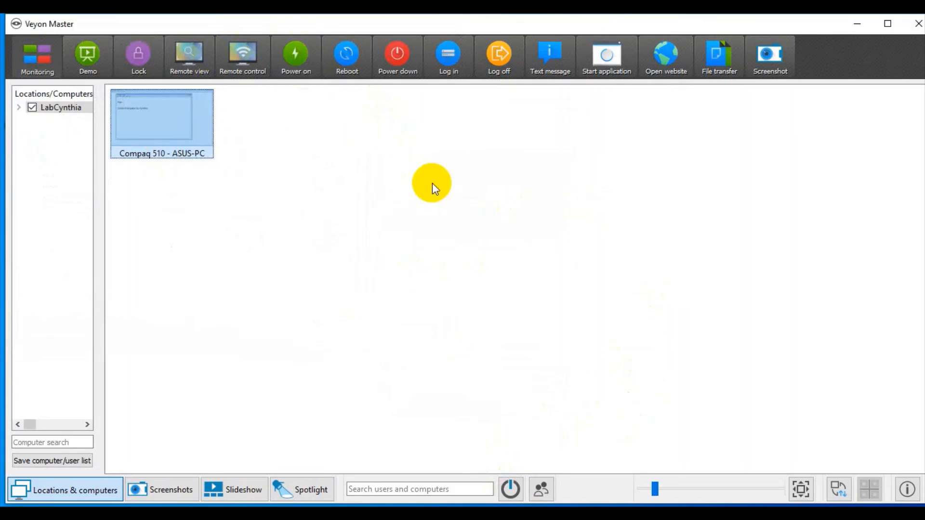
Check the file transfer's arrival on ASUS-PC through remote control, and close the remote session
right_click(183, 124)
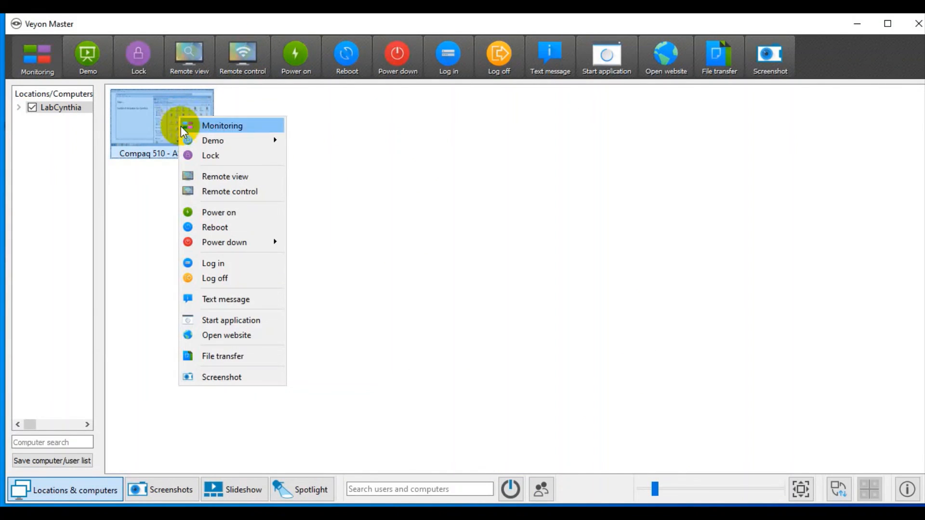
click(247, 190)
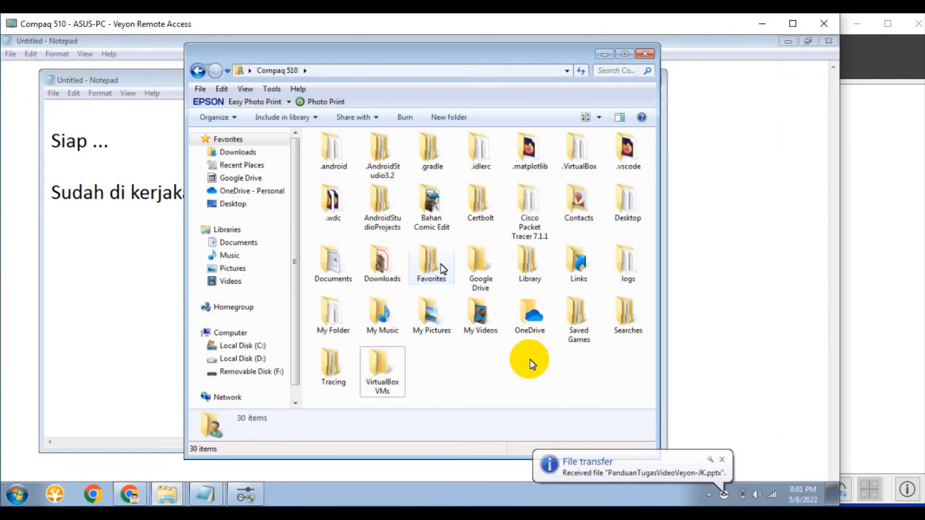
click(715, 218)
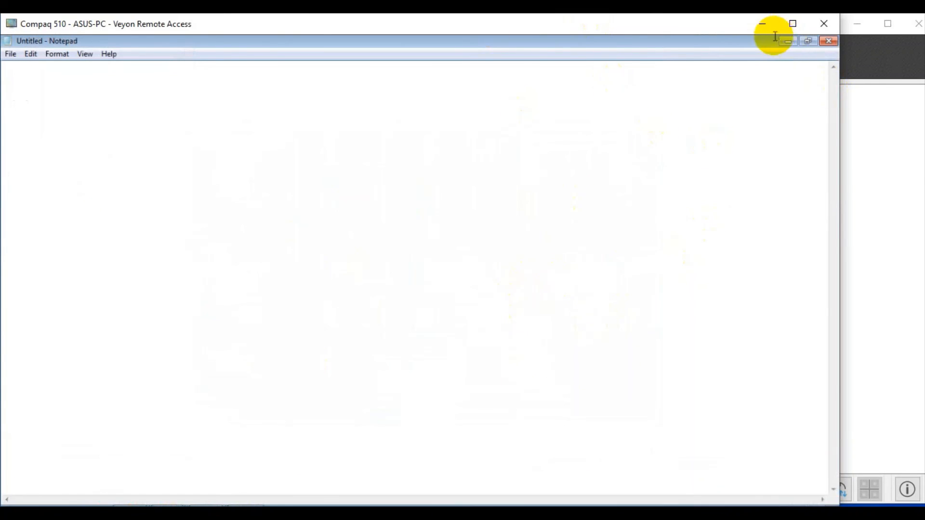
click(825, 24)
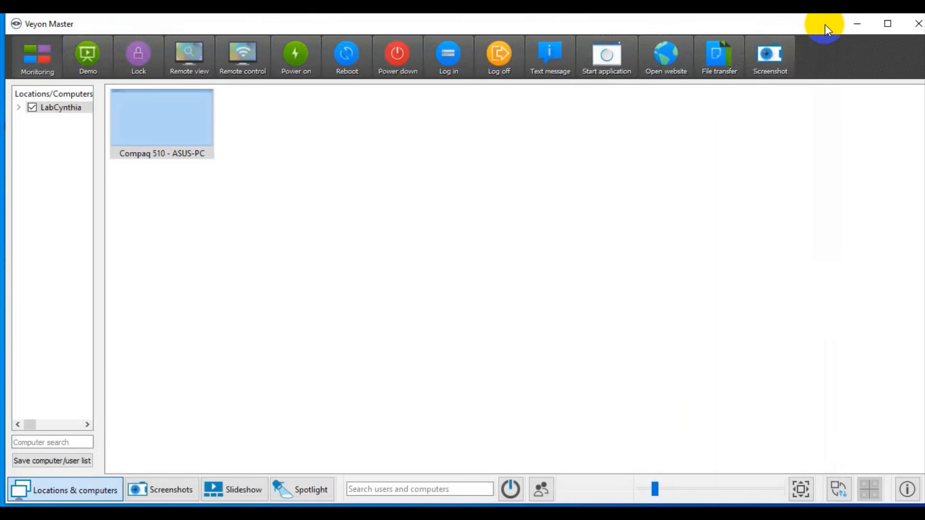